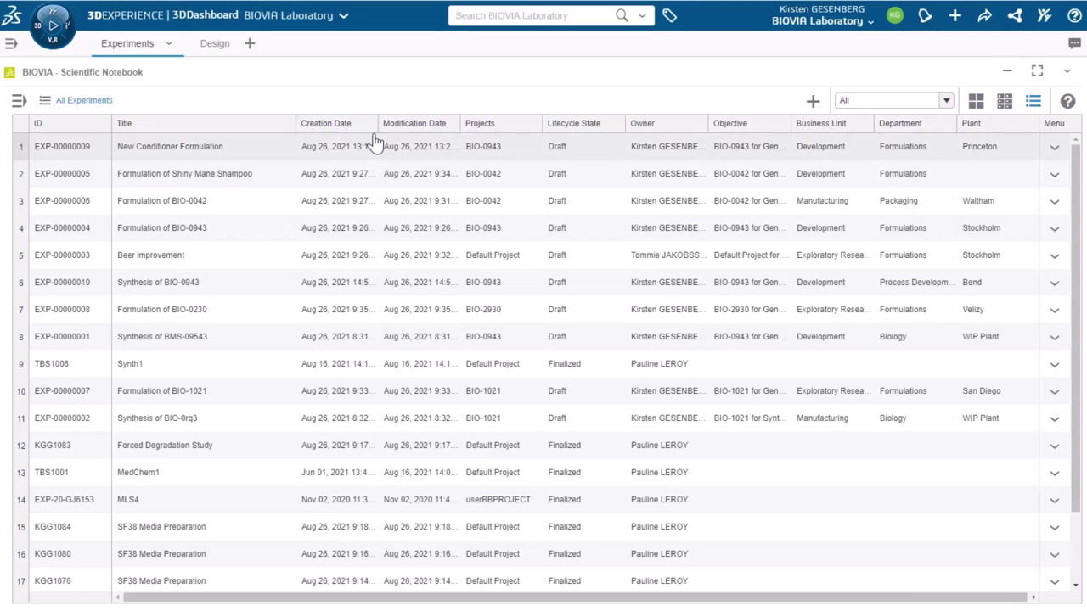
left_click(1054, 151)
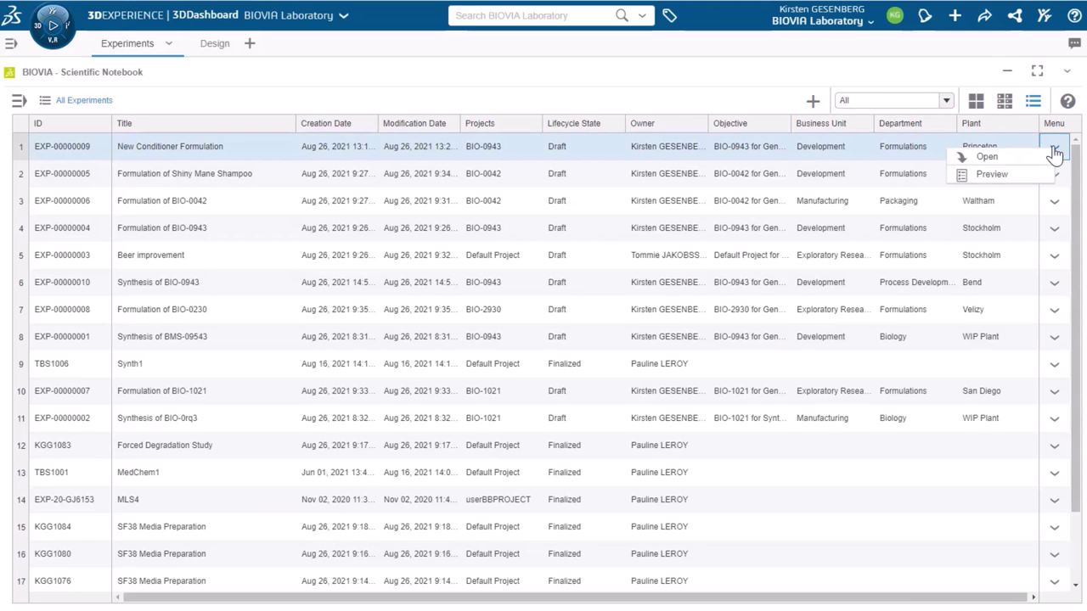
left_click(1025, 175)
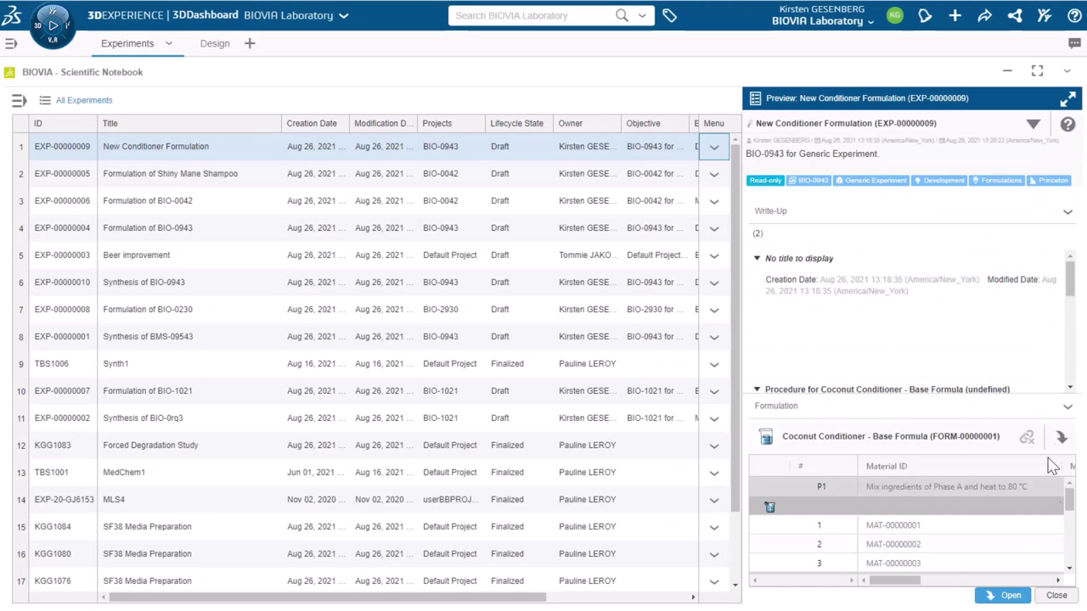
left_click(1056, 595)
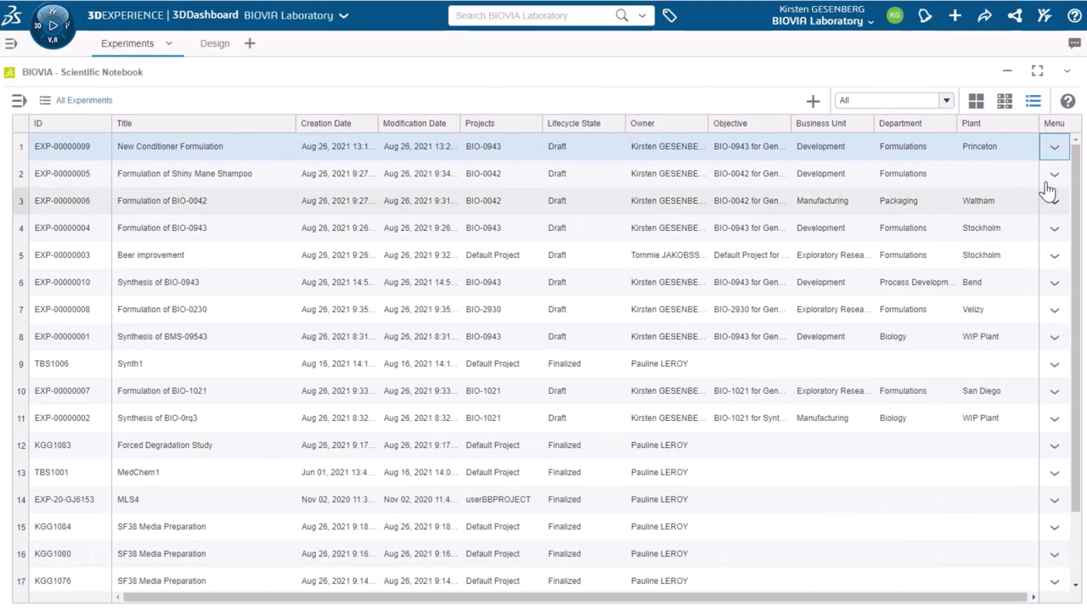
left_click(1002, 104)
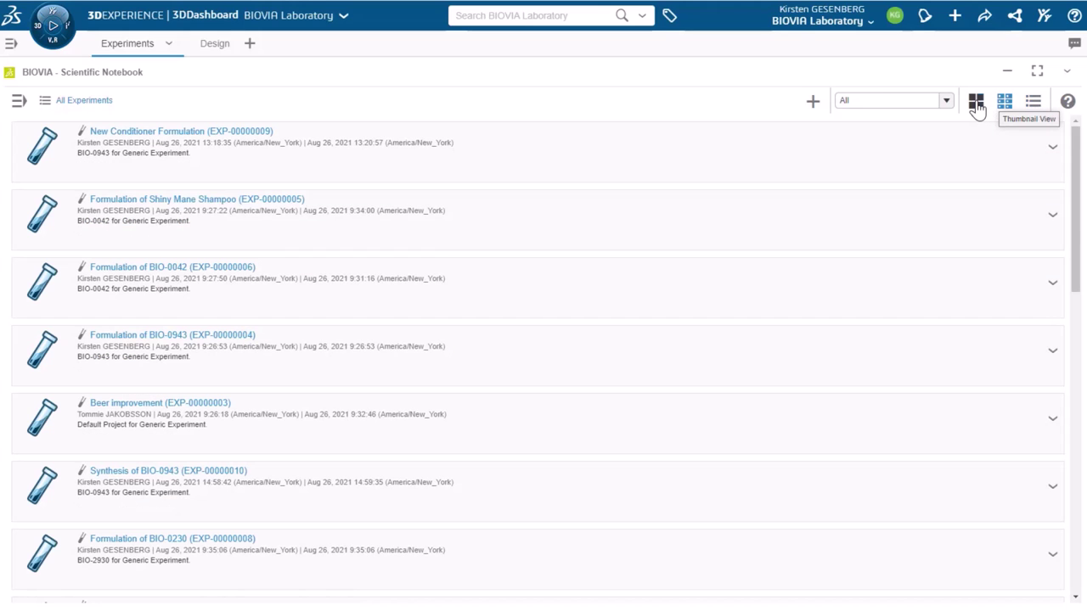
left_click(976, 104)
left_click(1031, 104)
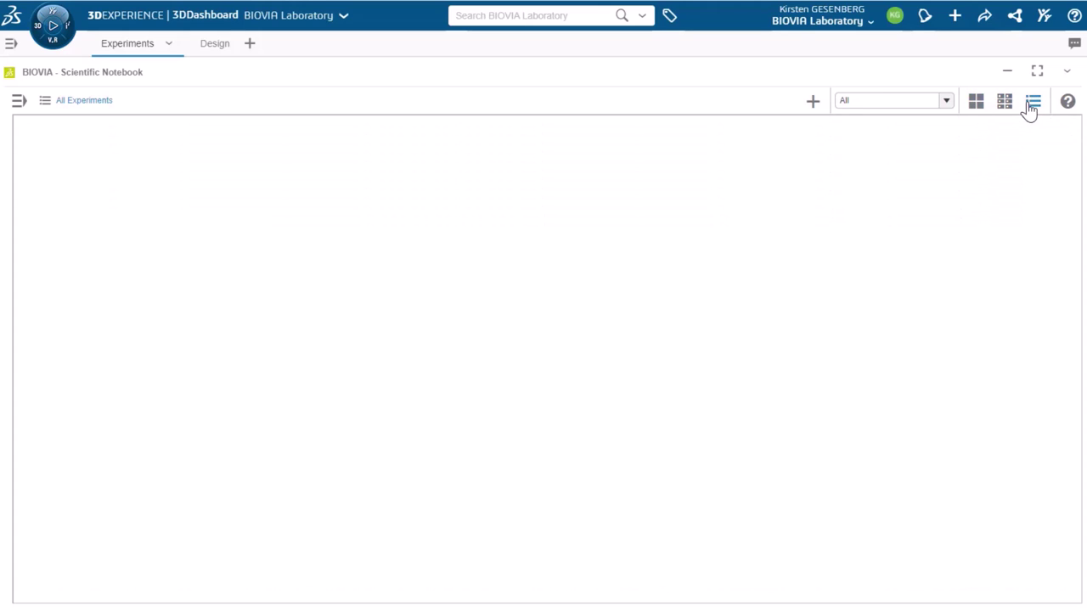
left_click(945, 100)
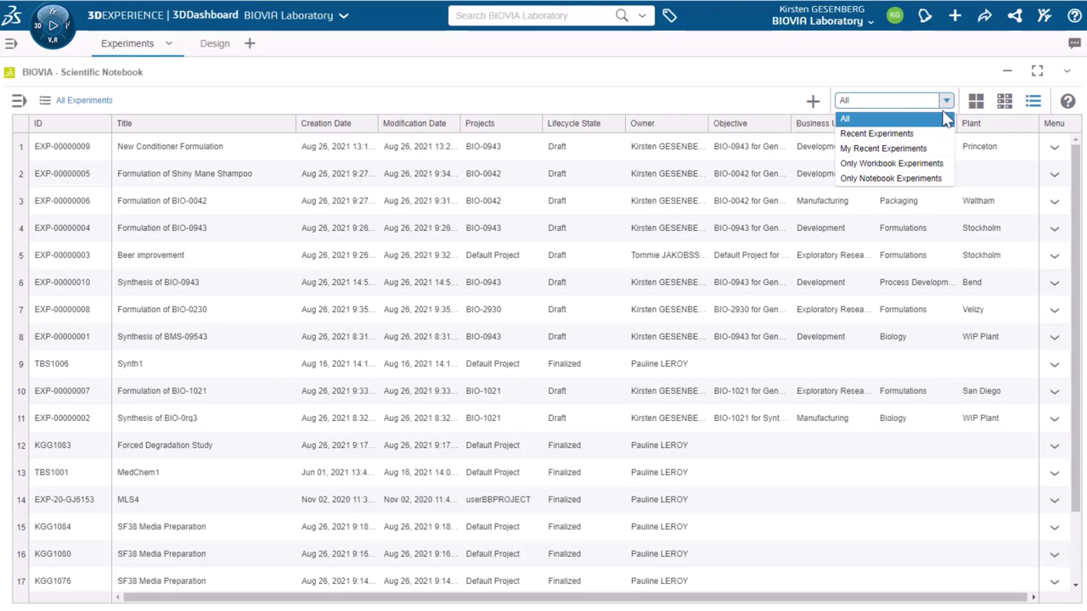
left_click(946, 100)
left_click(945, 100)
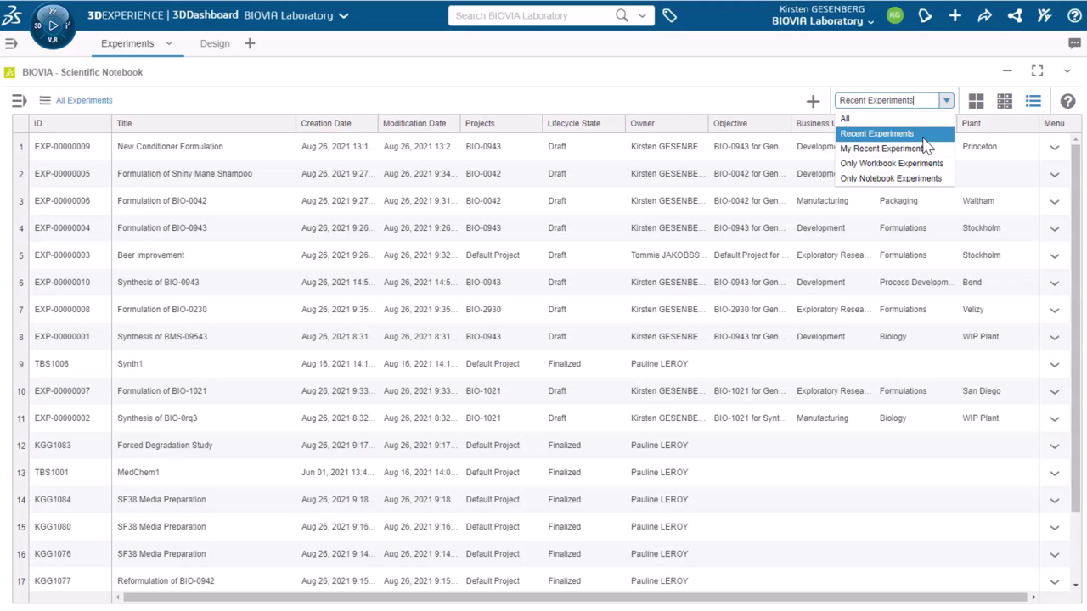
left_click(925, 148)
left_click(946, 100)
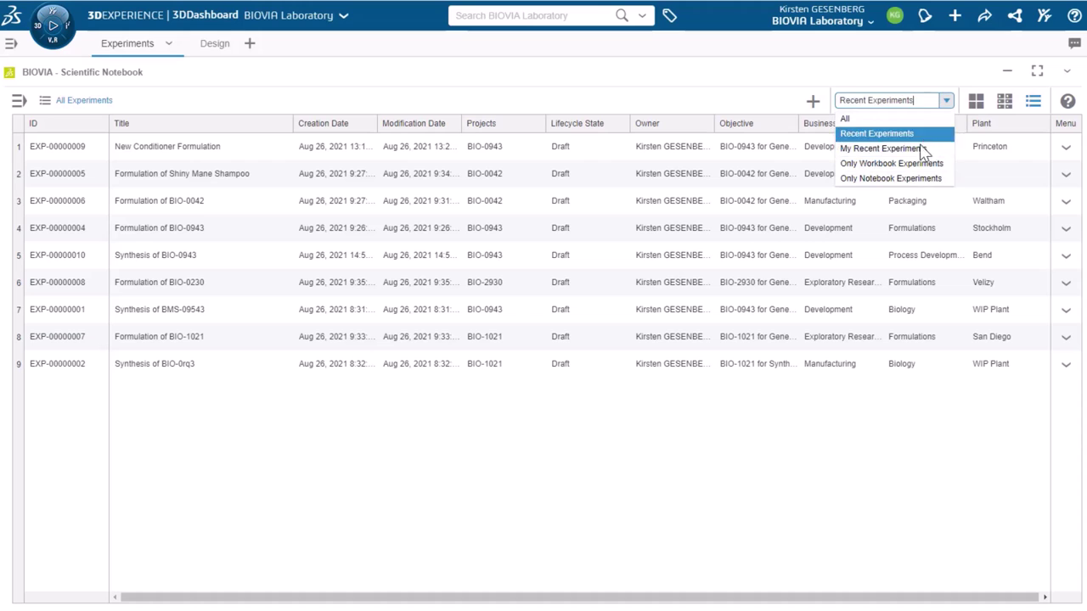
left_click(923, 163)
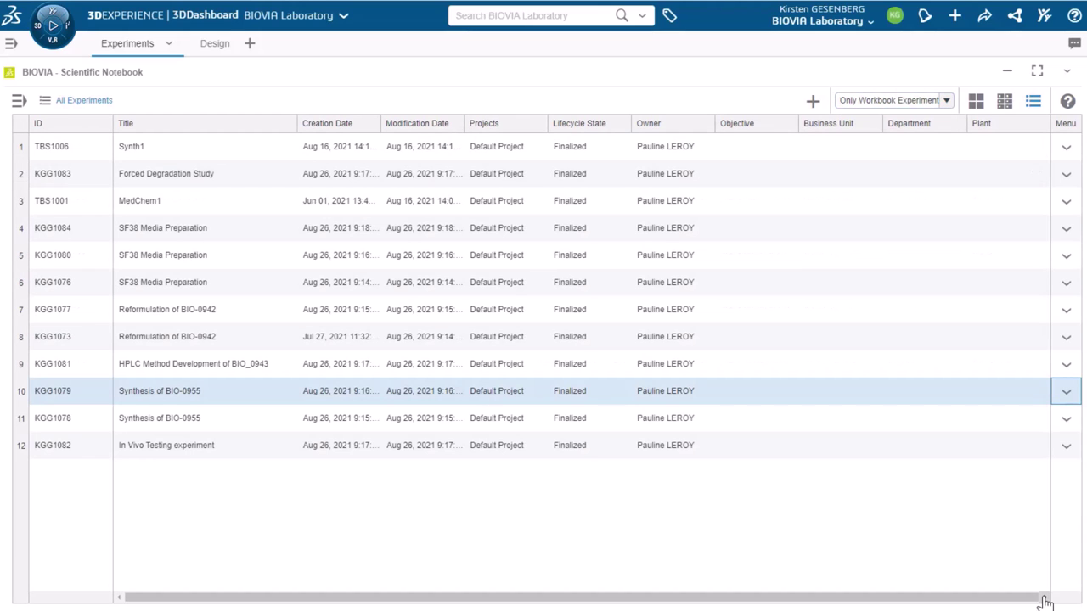
left_click(945, 100)
Show all experiments again and search them for Formulation
left_click(900, 114)
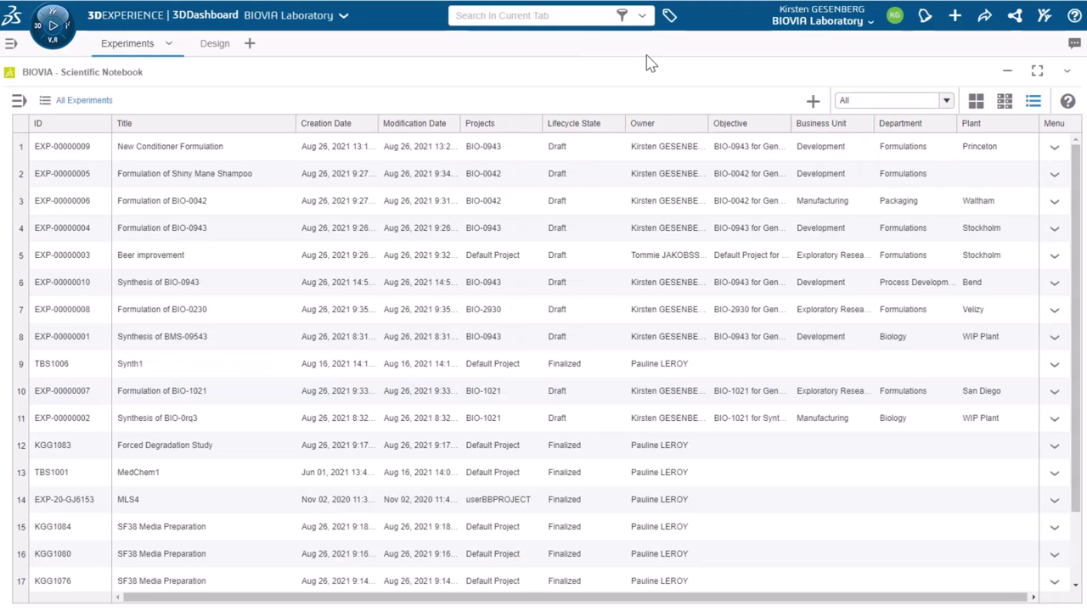
left_click(548, 17)
left_click(518, 49)
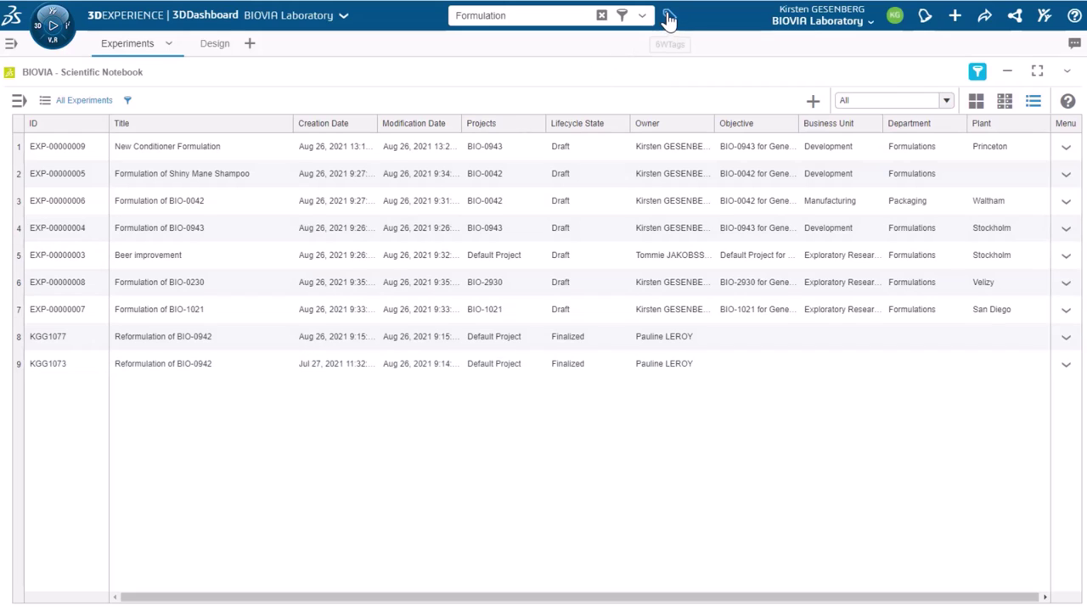
Open the 6WTags panel, expand Collaborative Space and Location, and filter to Default Project
left_click(668, 17)
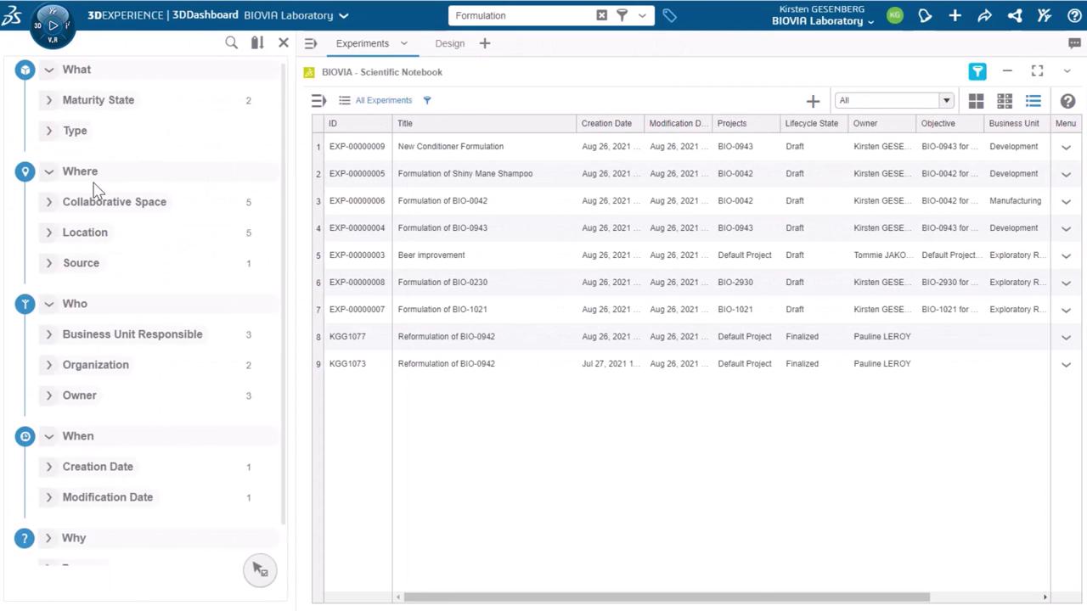
left_click(51, 205)
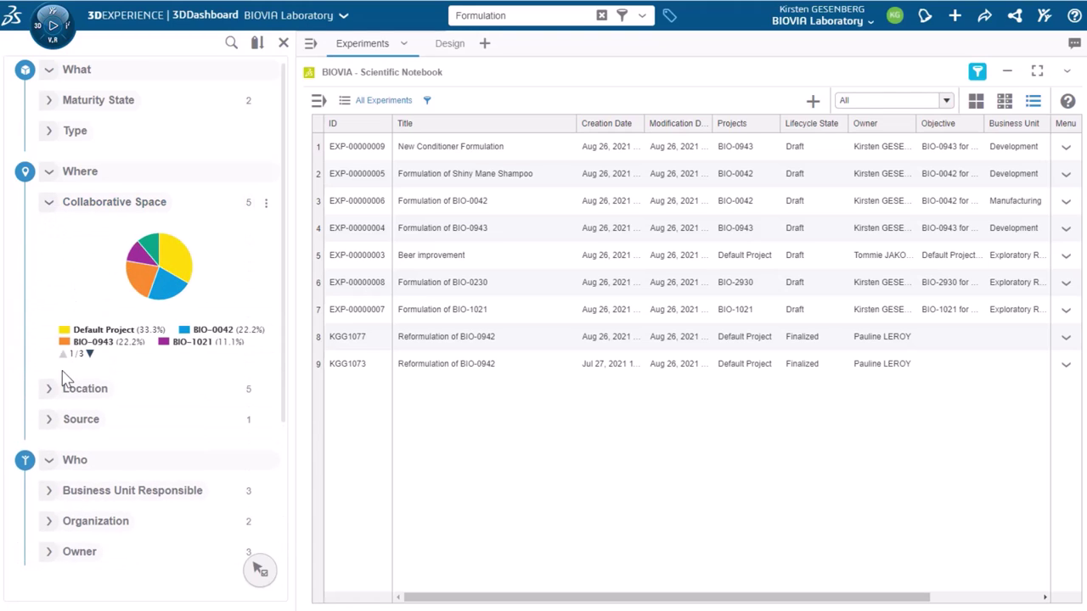
left_click(48, 392)
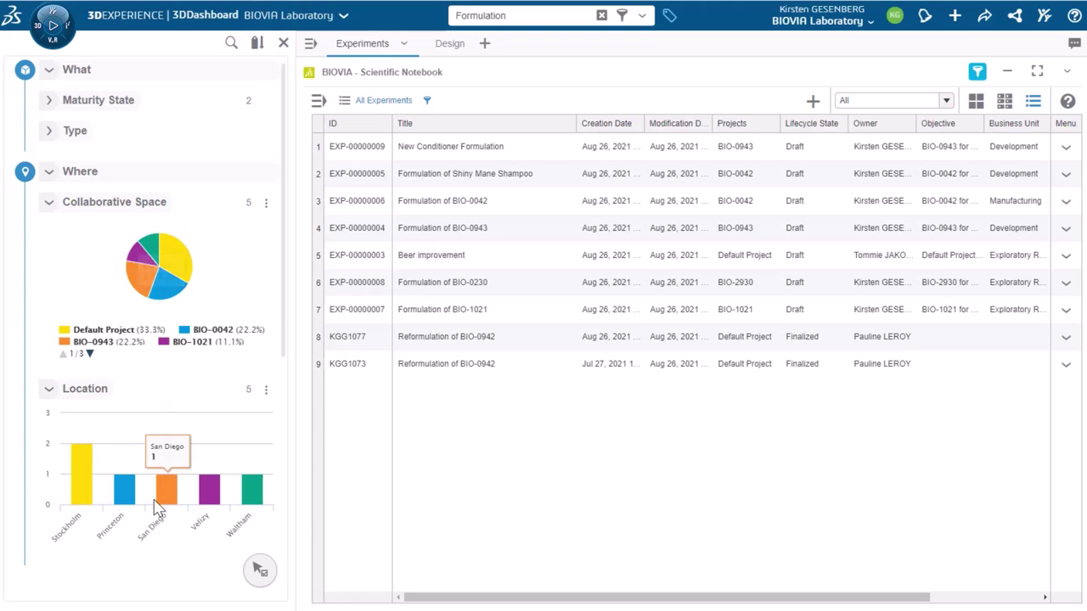
left_click(180, 272)
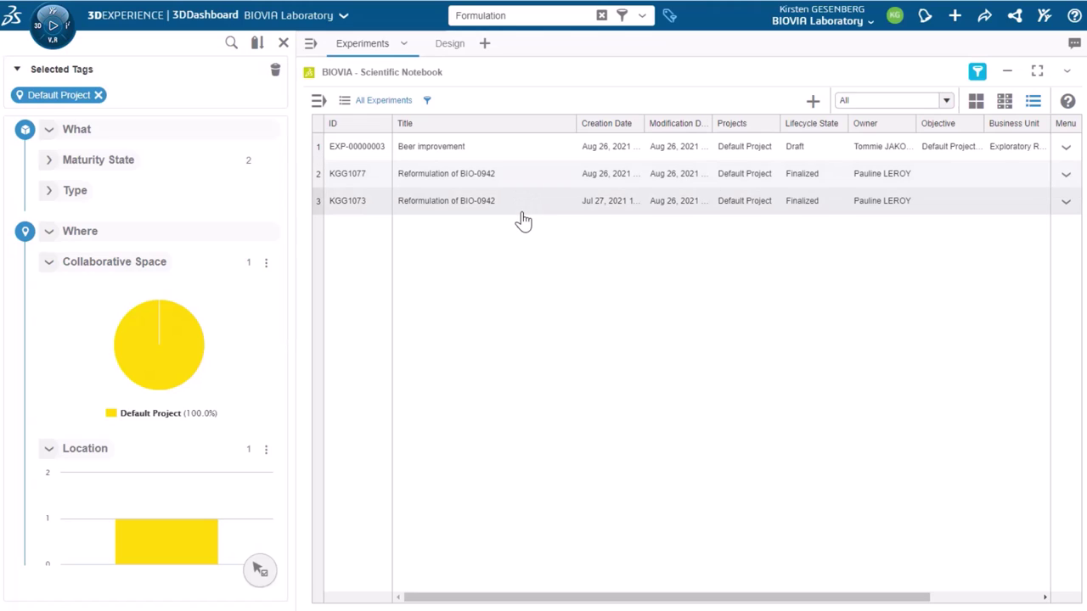
Try tile and thumbnail layouts, then remove the tag, clear the search, and restore table view
left_click(1004, 102)
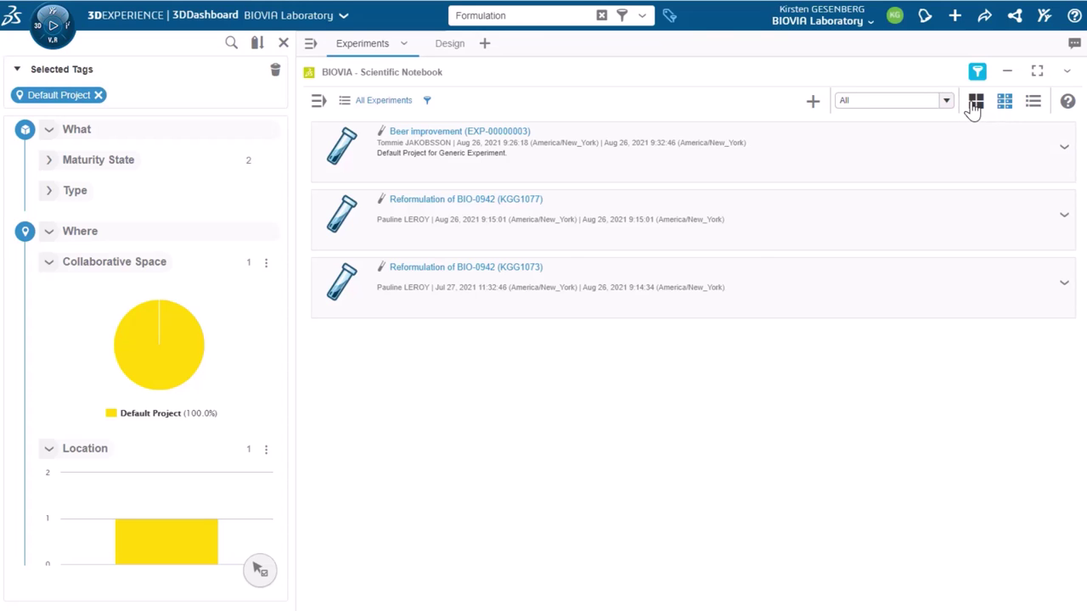
left_click(975, 101)
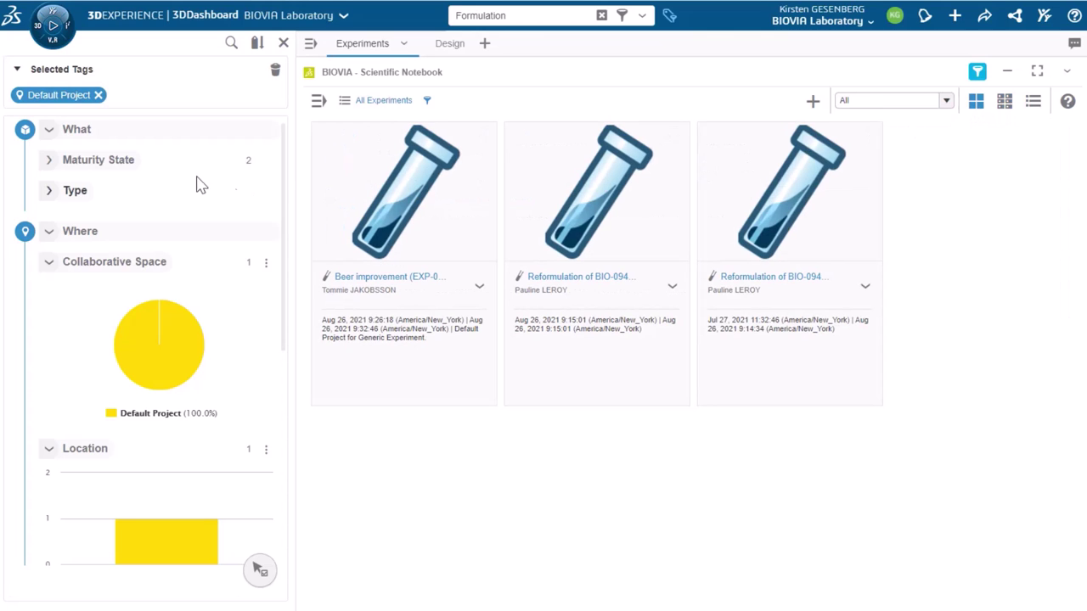
left_click(99, 95)
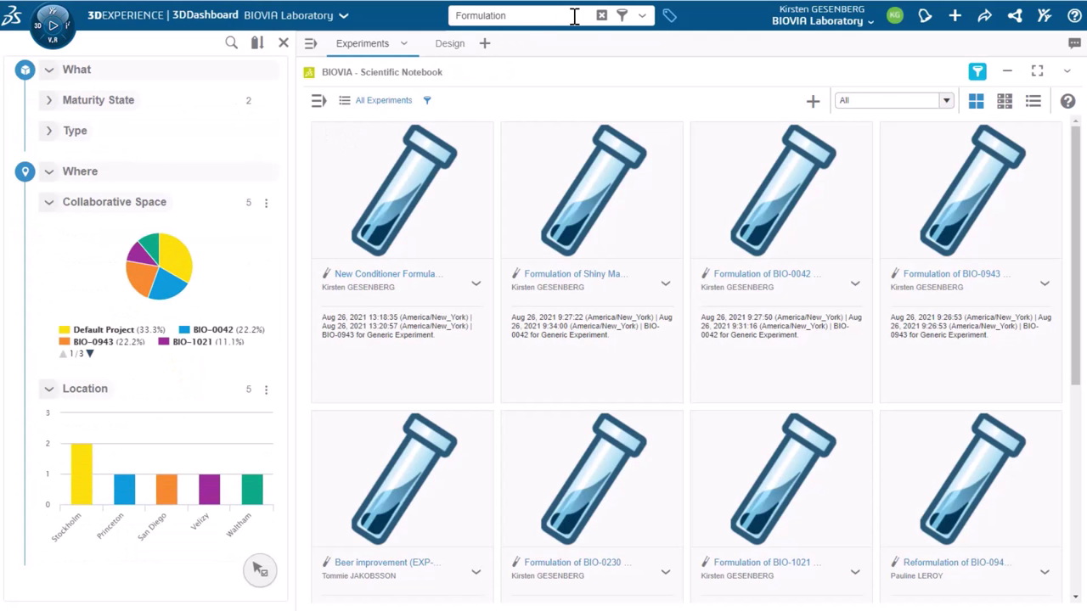
left_click(602, 17)
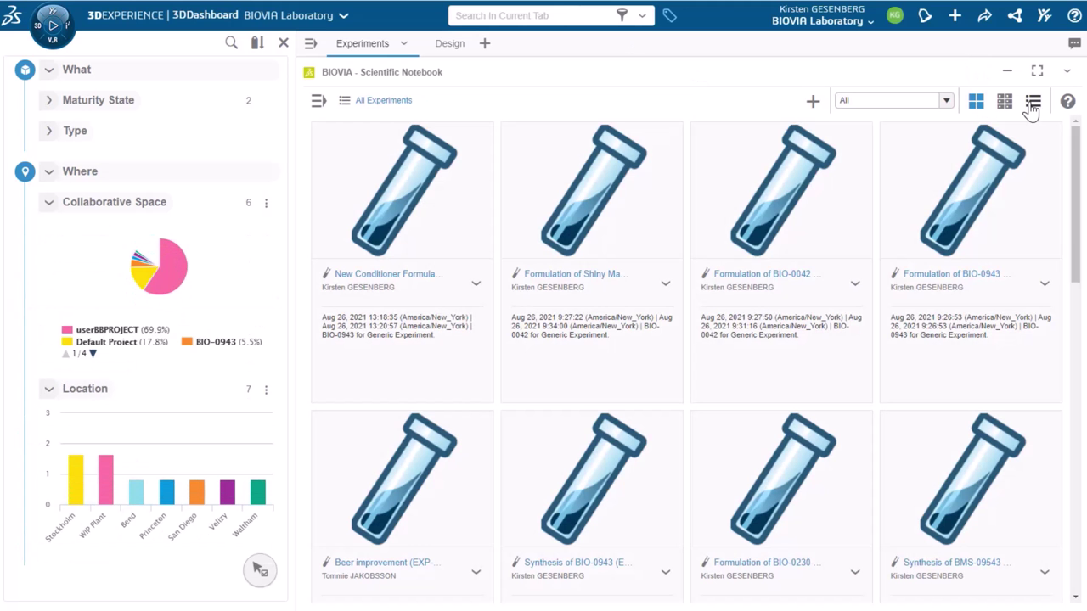
left_click(1033, 104)
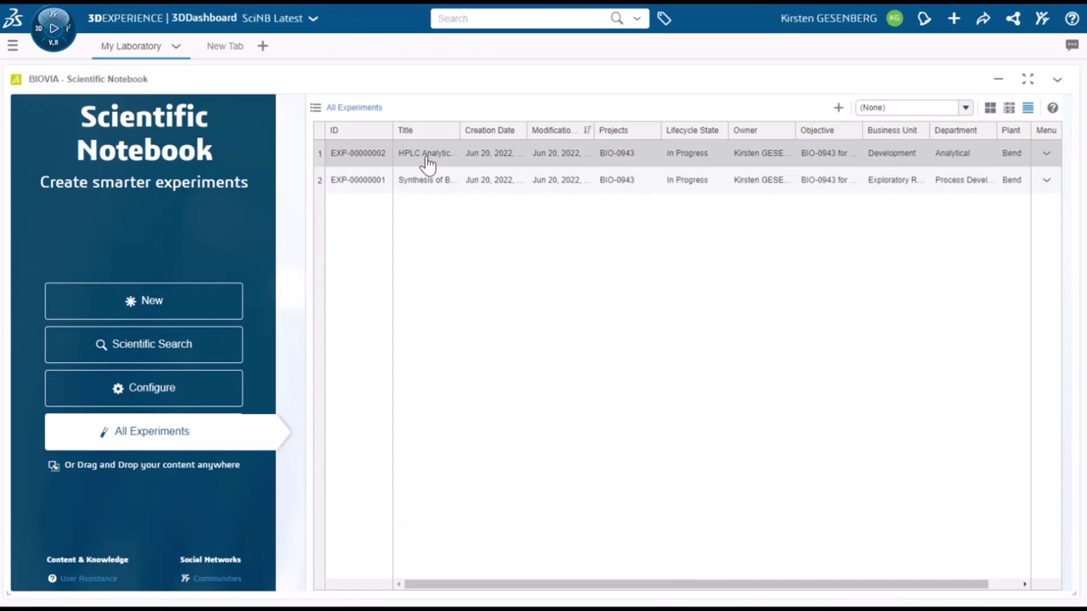
Open the HPLC Analytical Method Development for BIO-0943 experiment and show its properties History
double_click(427, 164)
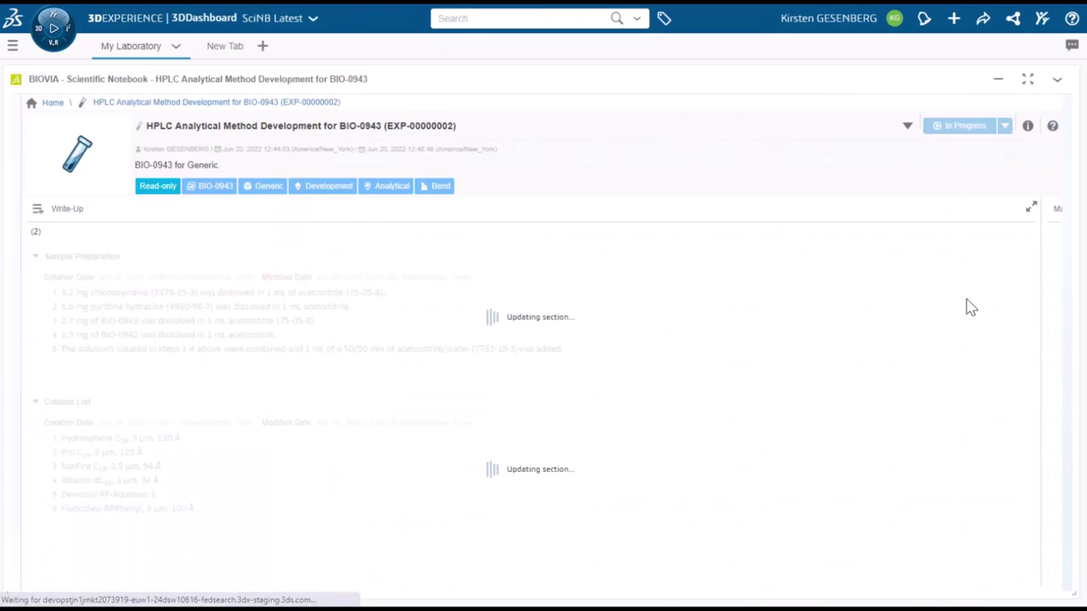
left_click(1028, 129)
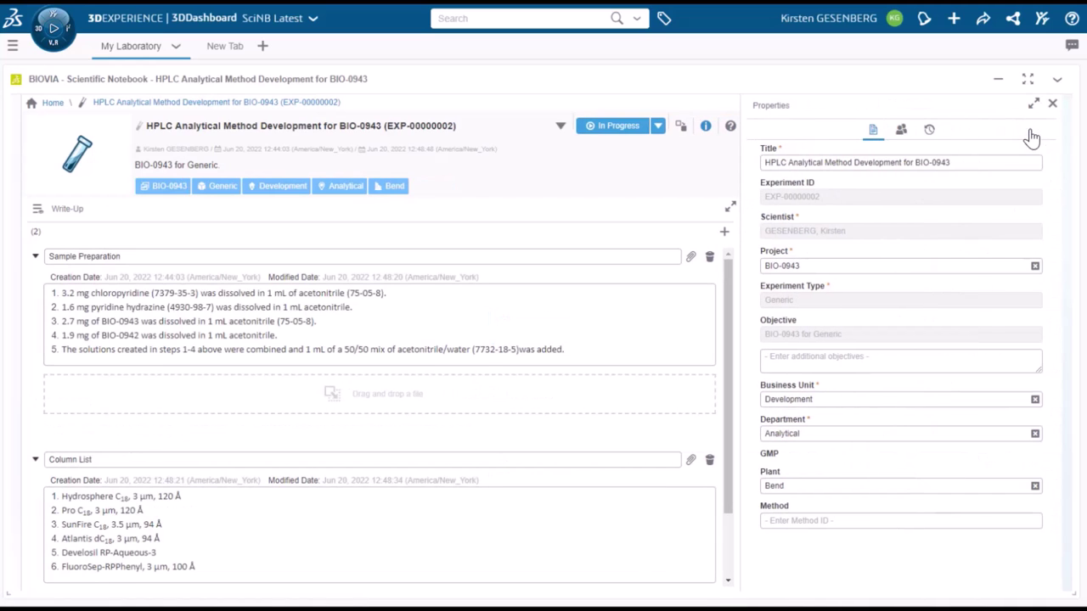
left_click(929, 131)
Widen the history table, sort it by Type, newest Modified On, and Object, then close Properties
left_click_drag(738, 199, 313, 197)
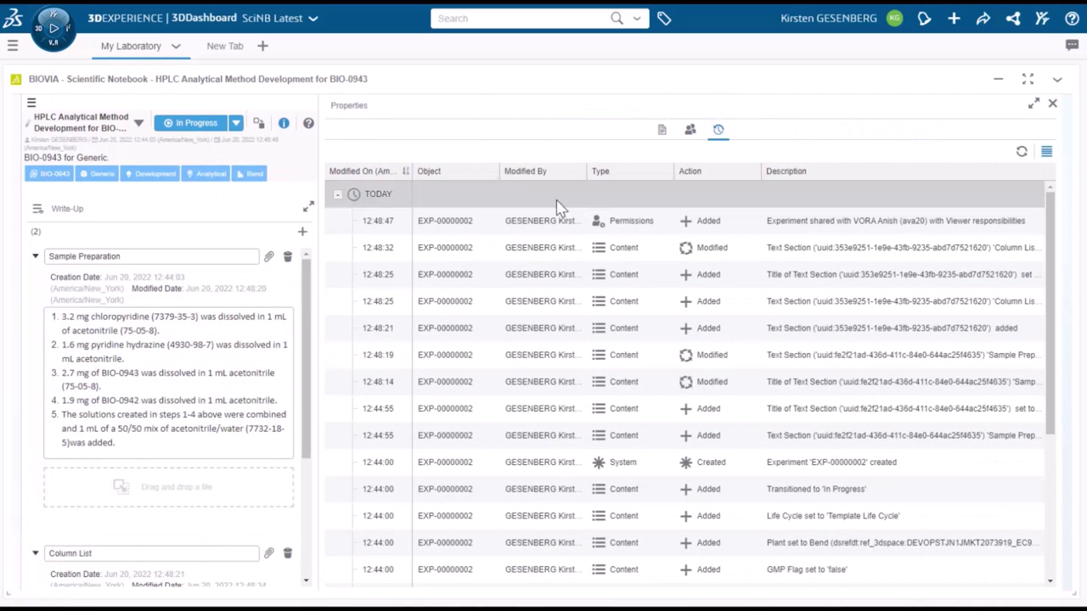
left_click_drag(1052, 243, 659, 192)
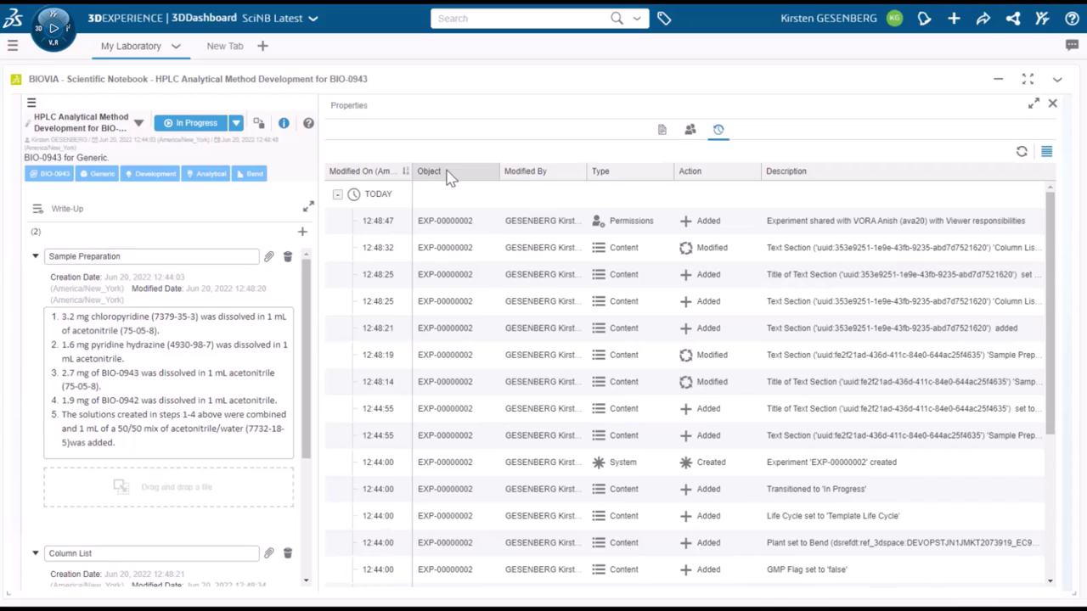
left_click(626, 175)
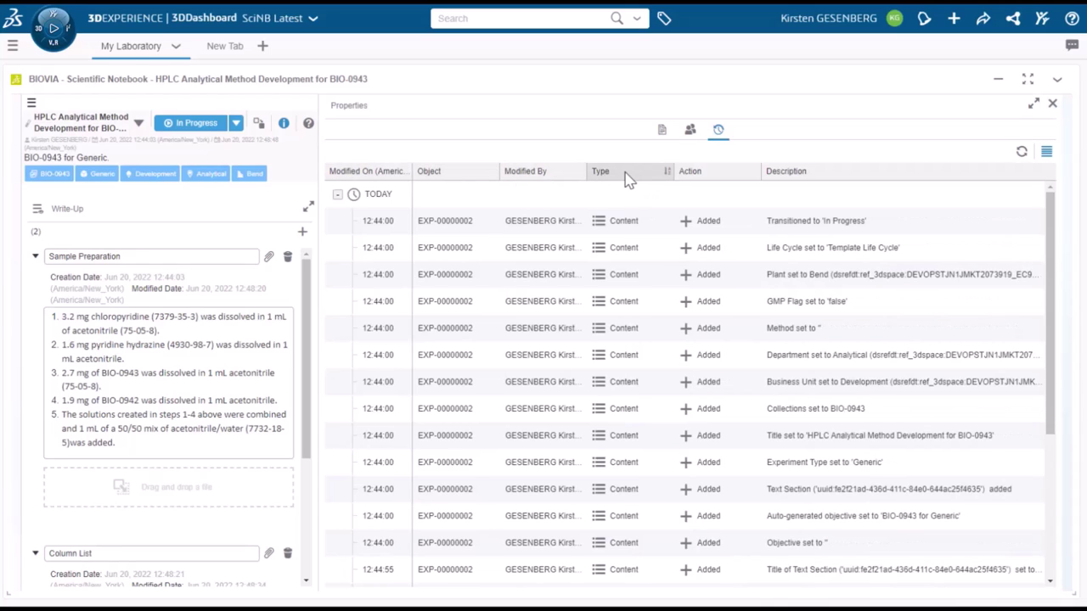
left_click(389, 175)
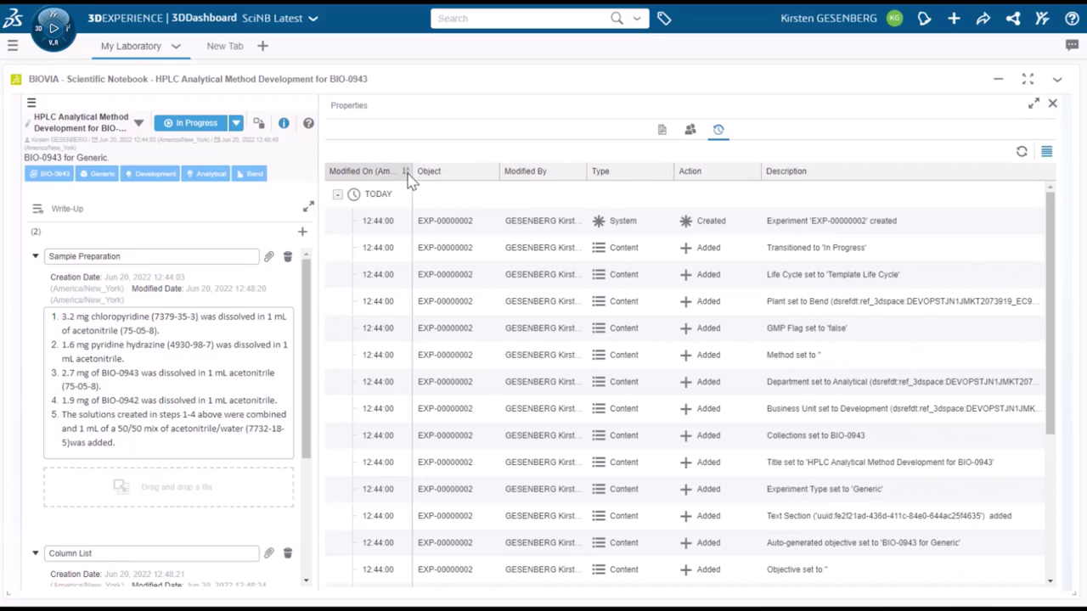
left_click(407, 174)
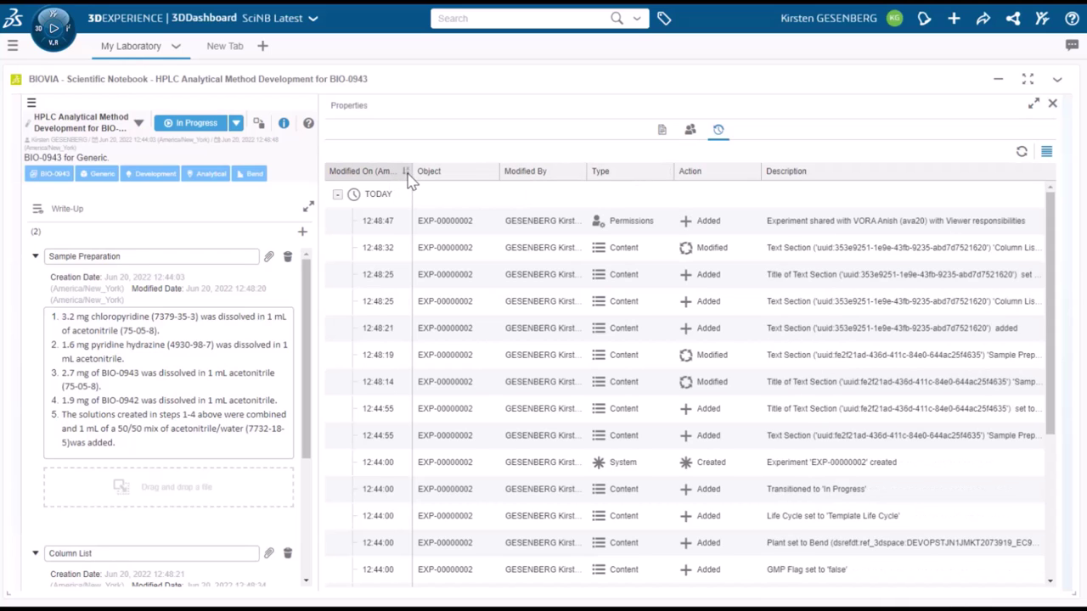
left_click(499, 179)
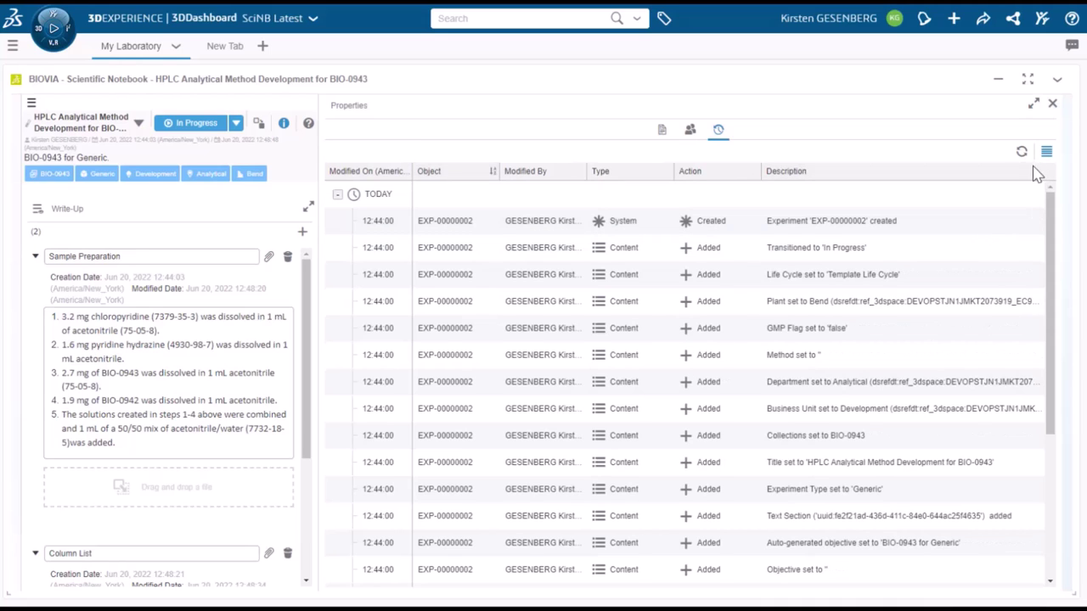
left_click(1053, 107)
Clone the HPLC BIO-0943 experiment and dismiss the experiment-created notification
left_click(1002, 128)
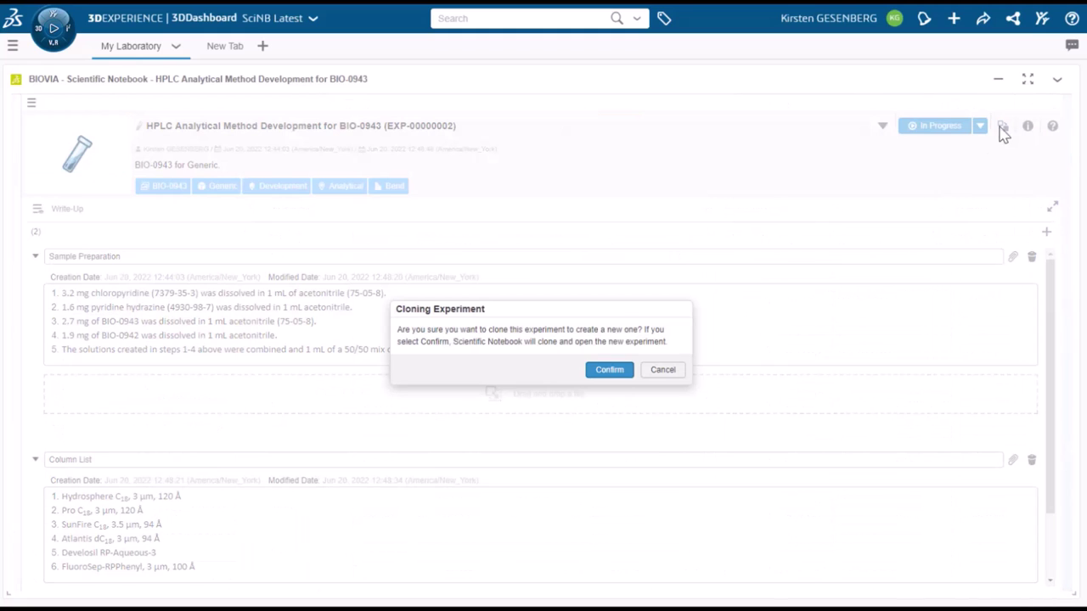
left_click(609, 371)
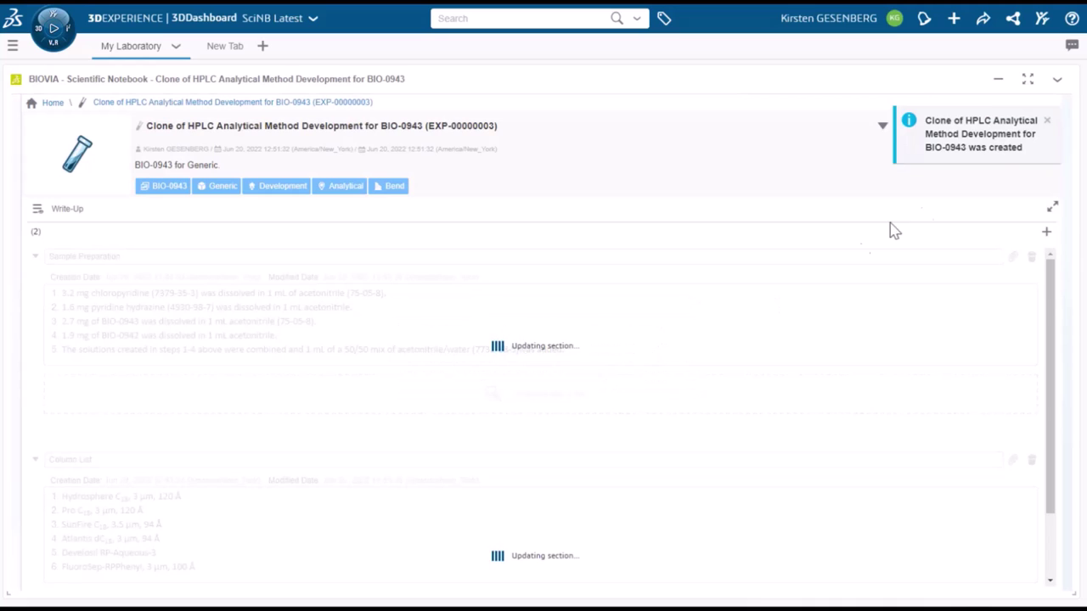
left_click(1047, 121)
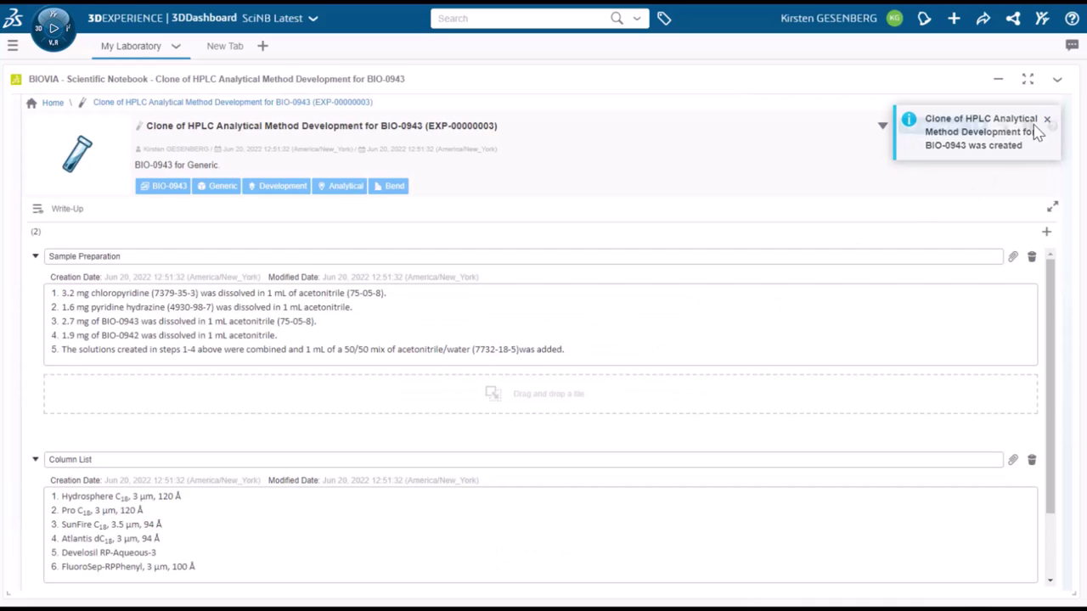
Retitle the clone 'HPLC Analytical Method Development for BIO-0943, iteration 2', dropping 'Clone of'
left_click(1025, 127)
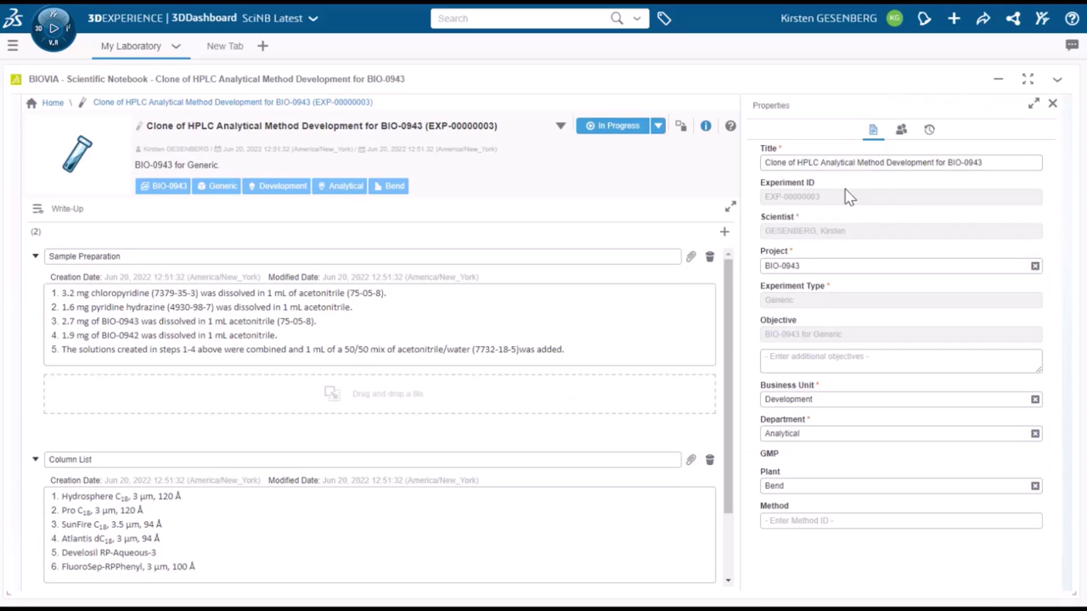
left_click(799, 163)
double_click(776, 162)
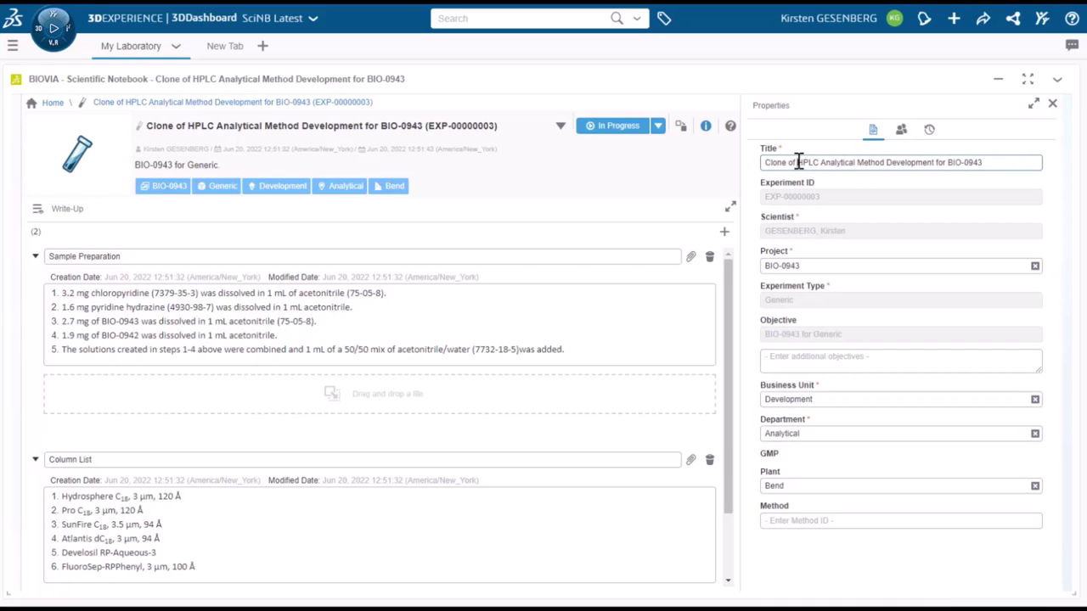
left_click(798, 162)
key("BackSpace")
key("BackSpace")
key("BackSpace")
key("BackSpace")
key("BackSpace")
key("BackSpace")
key("BackSpace")
key("BackSpace")
key("BackSpace")
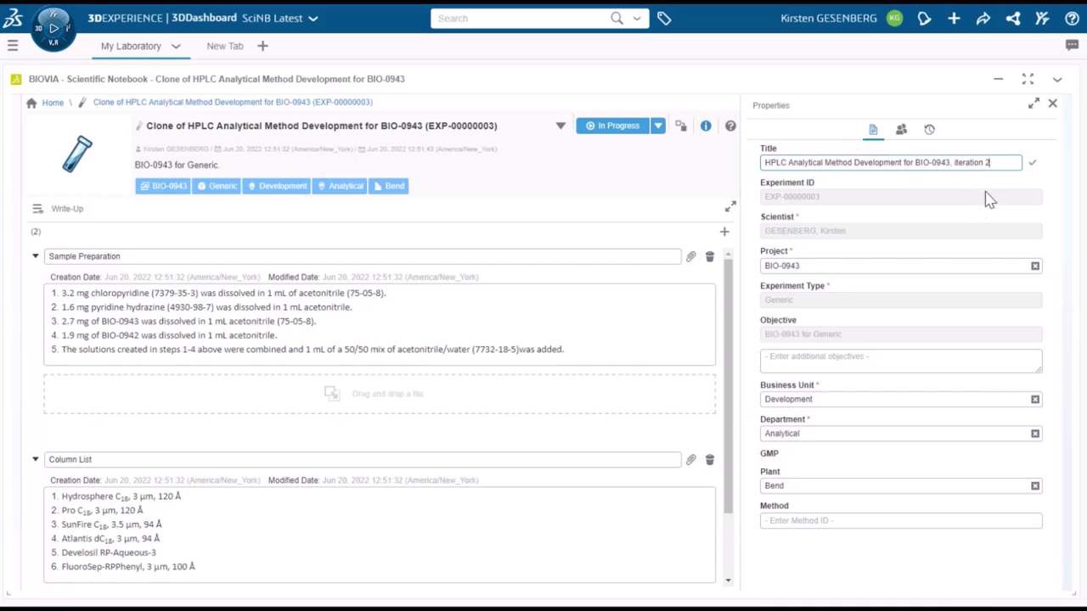
left_click(989, 197)
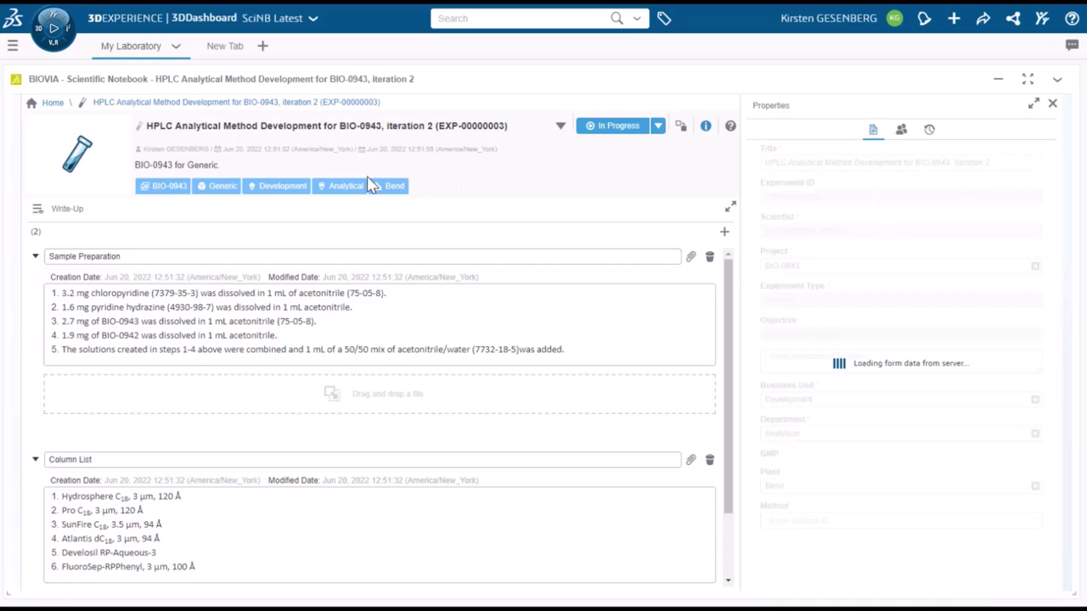
Show the History tab and widen the table to reveal the title-change entry
left_click(928, 131)
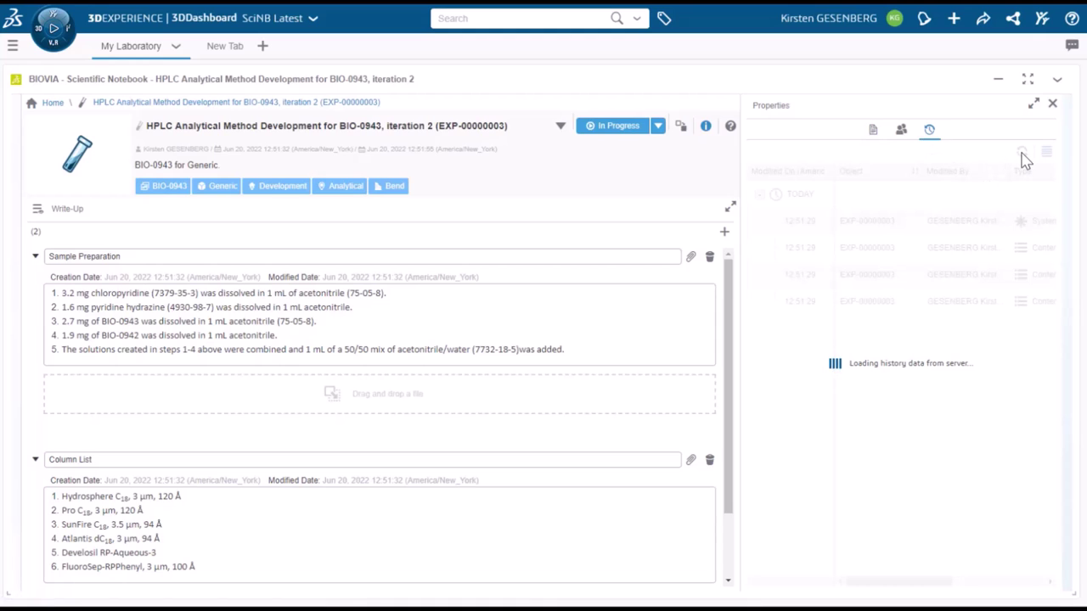
left_click_drag(886, 582, 1012, 581)
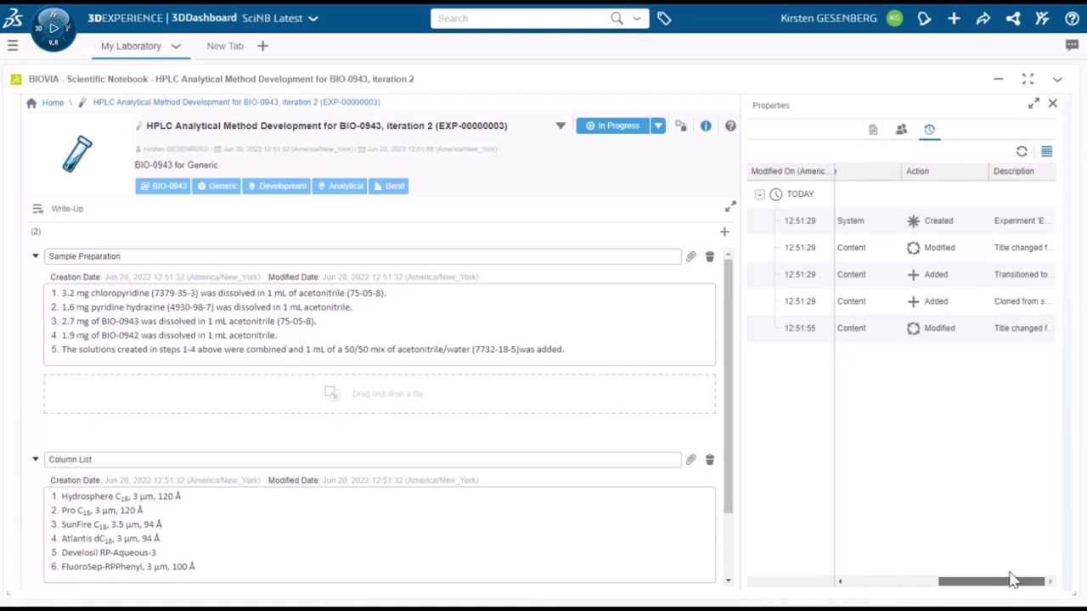
left_click_drag(735, 427, 436, 427)
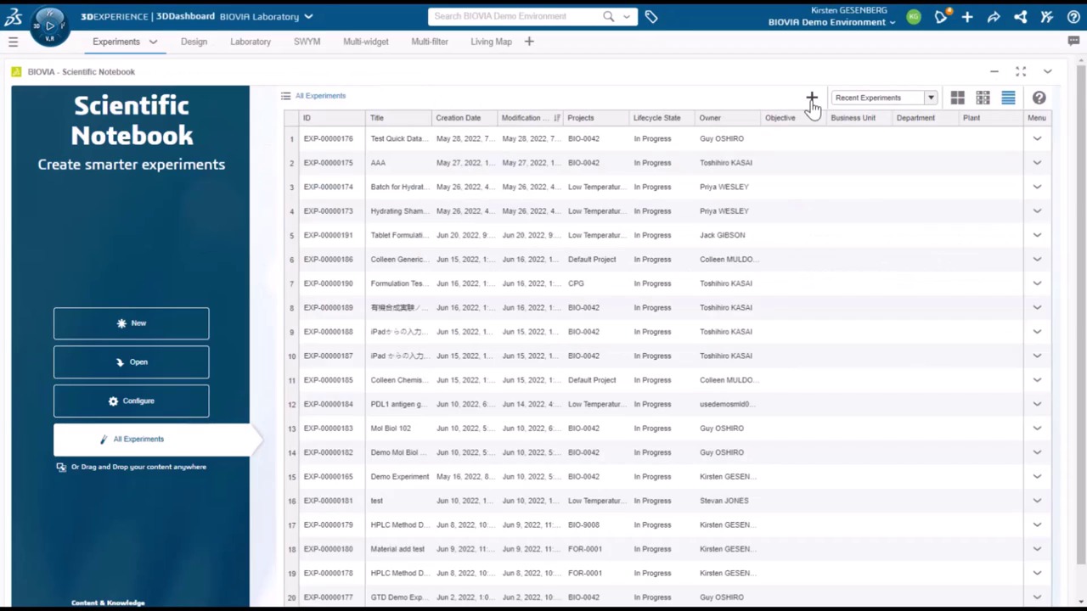
Start a new experiment 'Reformulation of coconut conditioner' under Project A with type Formulation
left_click(810, 97)
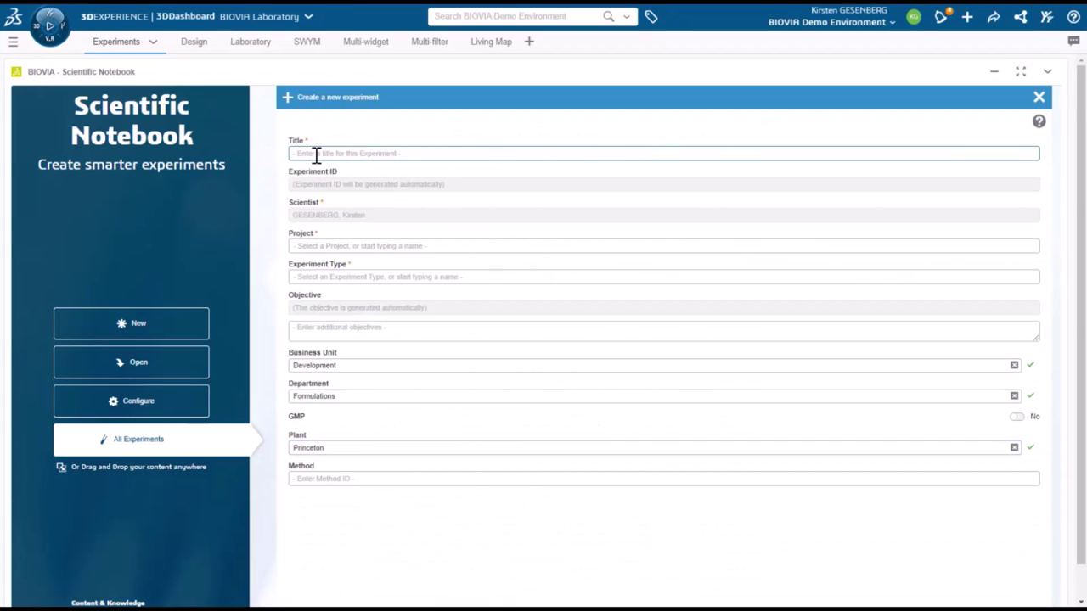
type("Reformulation of coconut conditioner")
left_click(356, 246)
left_click(347, 345)
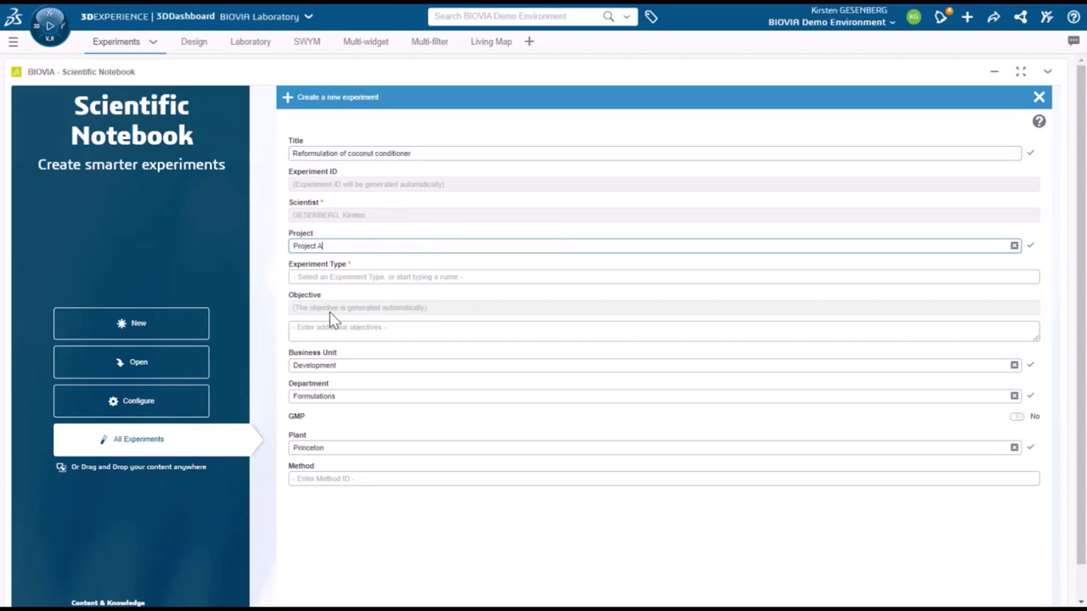
left_click(320, 277)
type("Fo")
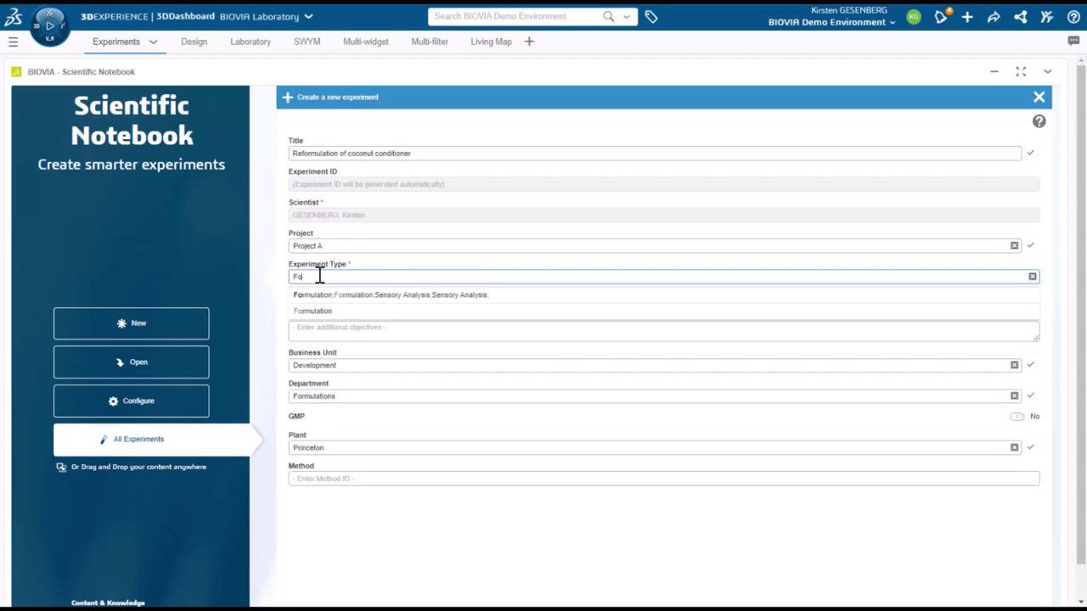
type("rm")
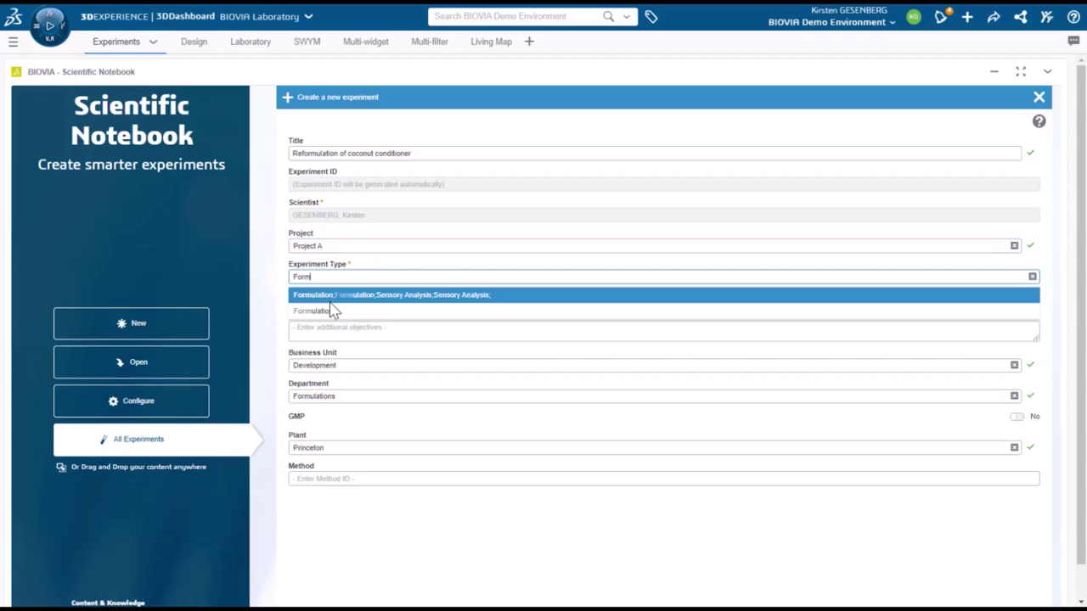
left_click(331, 311)
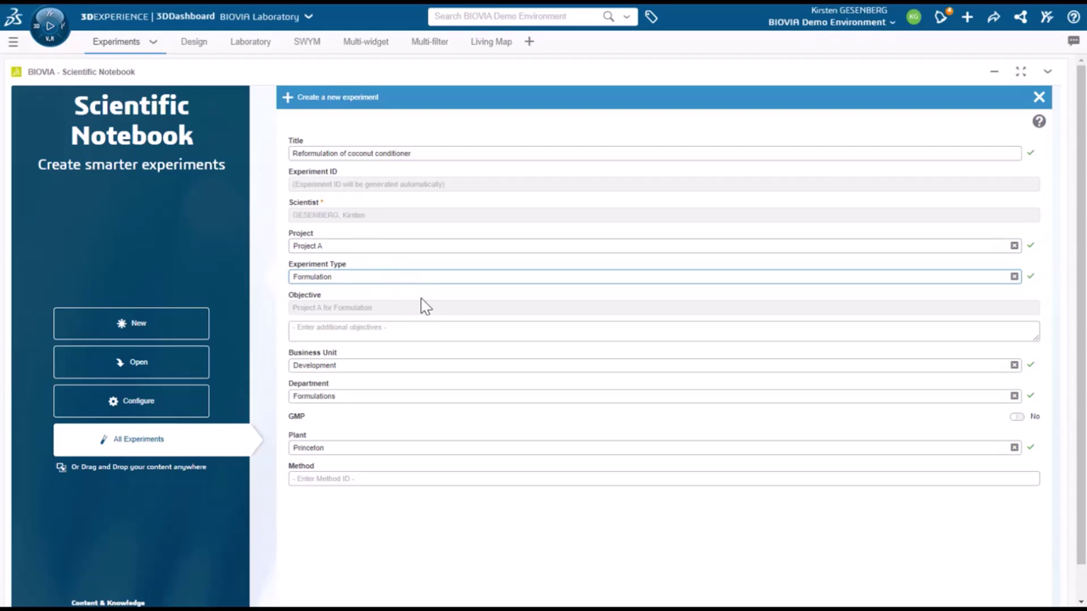
scroll(999, 579, "down", 1)
scroll(1000, 579, "down", 2)
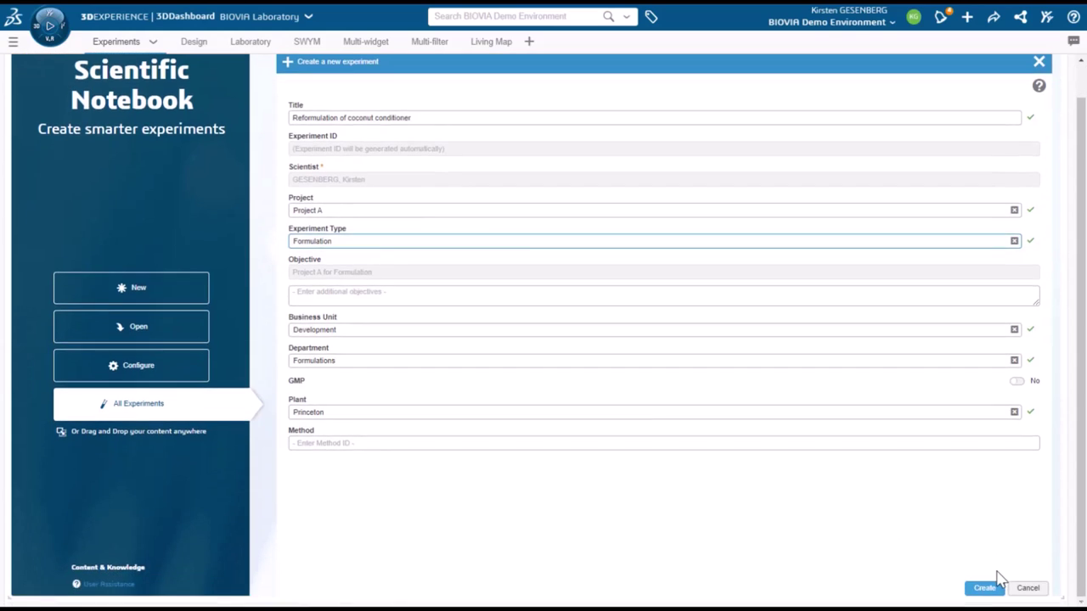
Create the experiment and add a write-up section titled Set-up
left_click(982, 588)
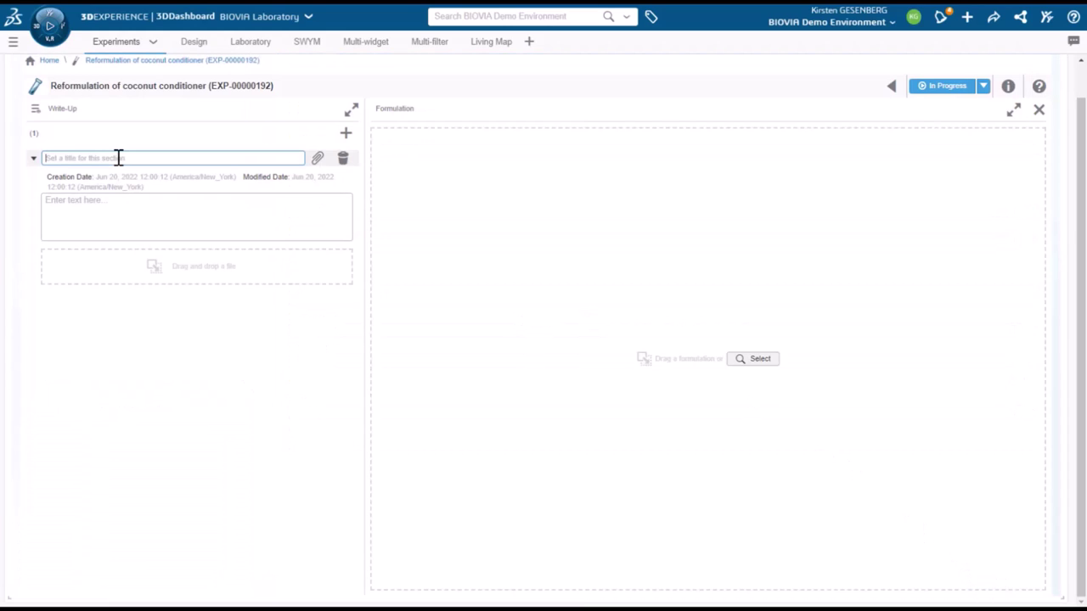
type("SE")
key("Return")
Write 'Make sure all equipment is clean and dry and set-up as shown below' in Set-up
left_click(105, 216)
type("Mak")
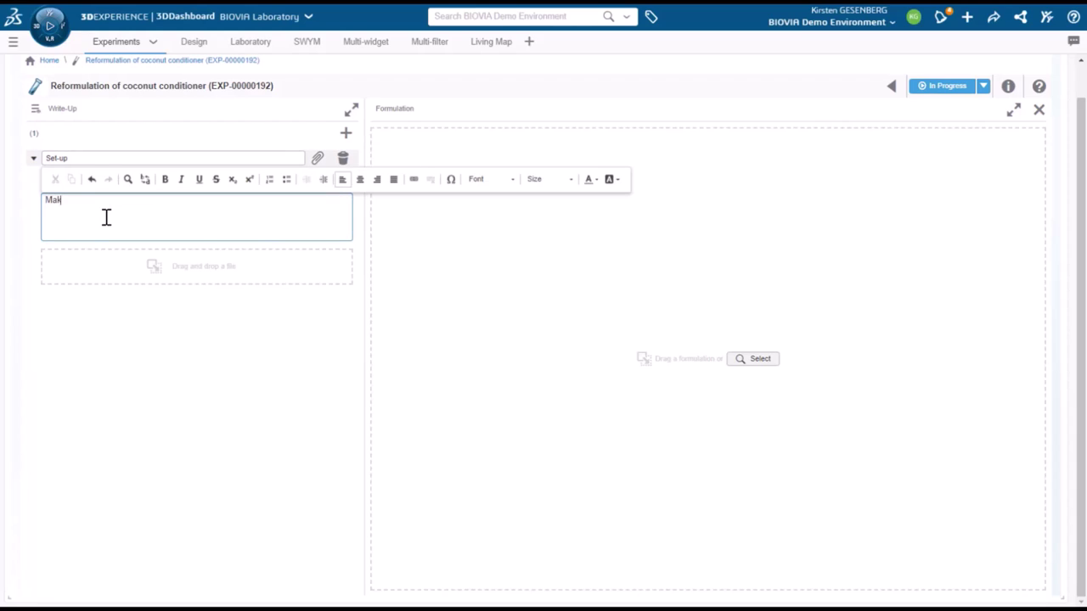
type("e sure all equipment is clean and dry and ")
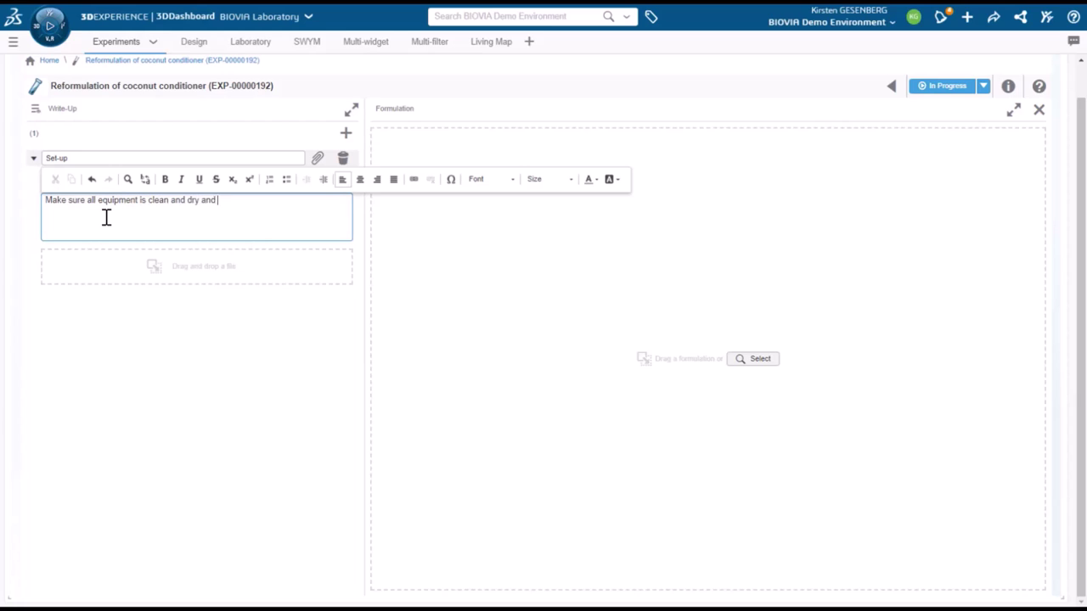
type("set-up as shown below")
left_click(522, 315)
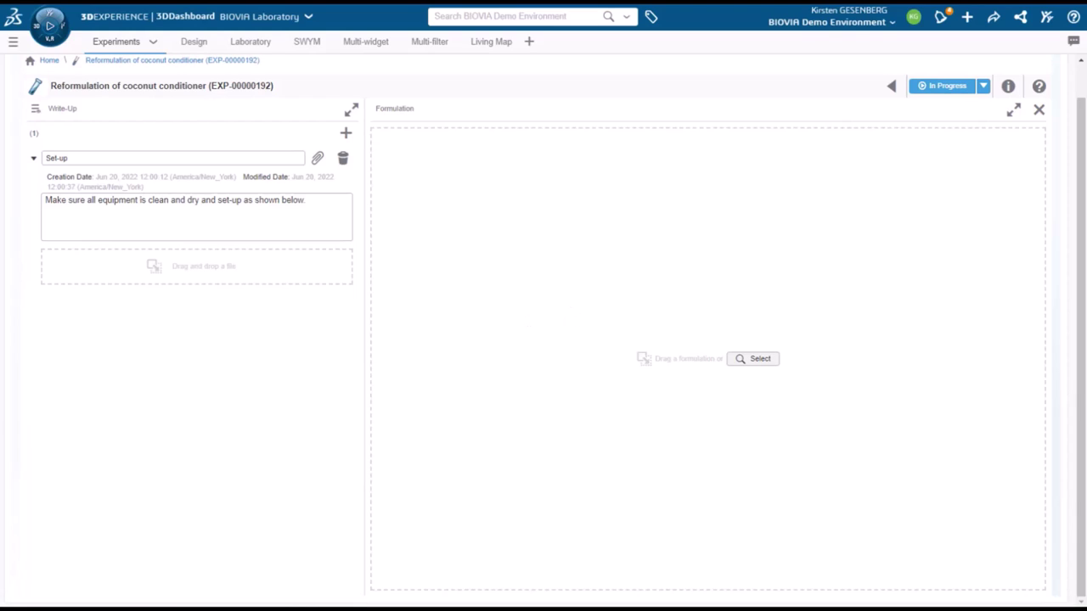
Attach Desktop Reactors.jpg to the Set-up section and view it with Display Preview
left_click_drag(909, 220, 217, 291)
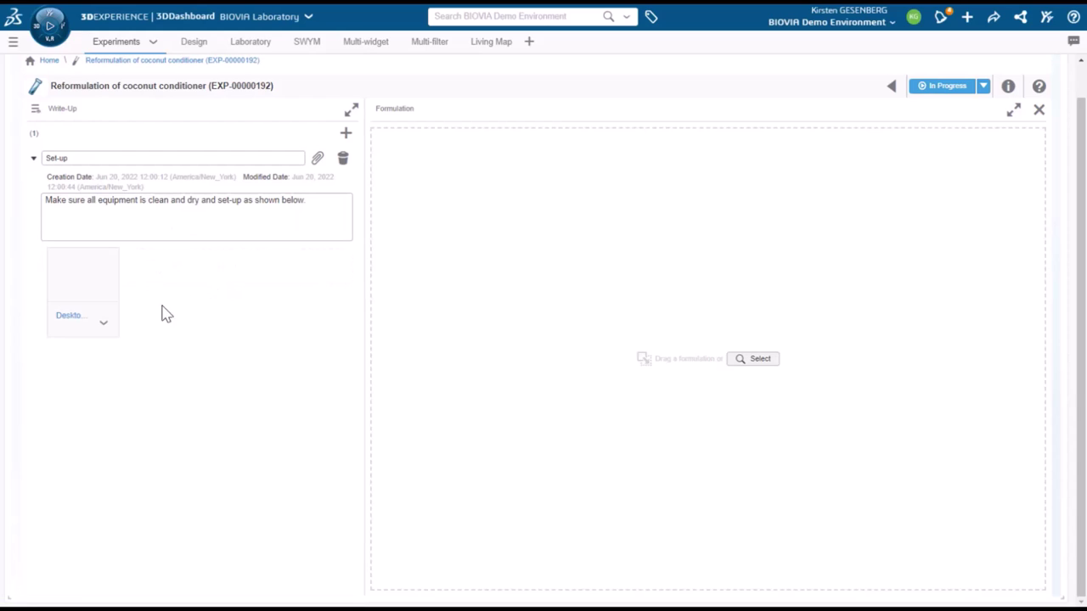
left_click(104, 323)
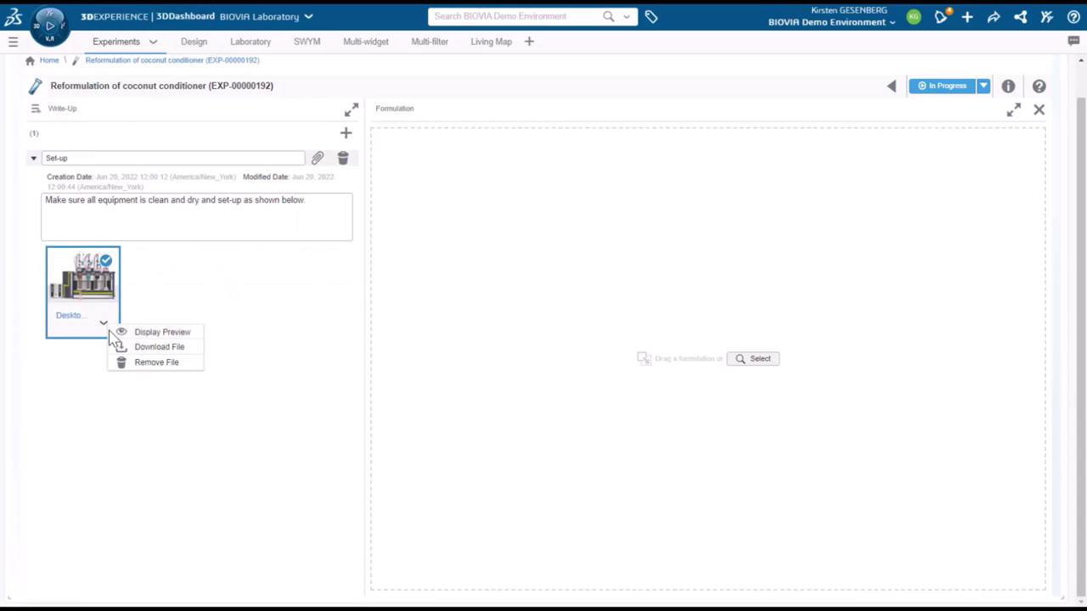
left_click(151, 333)
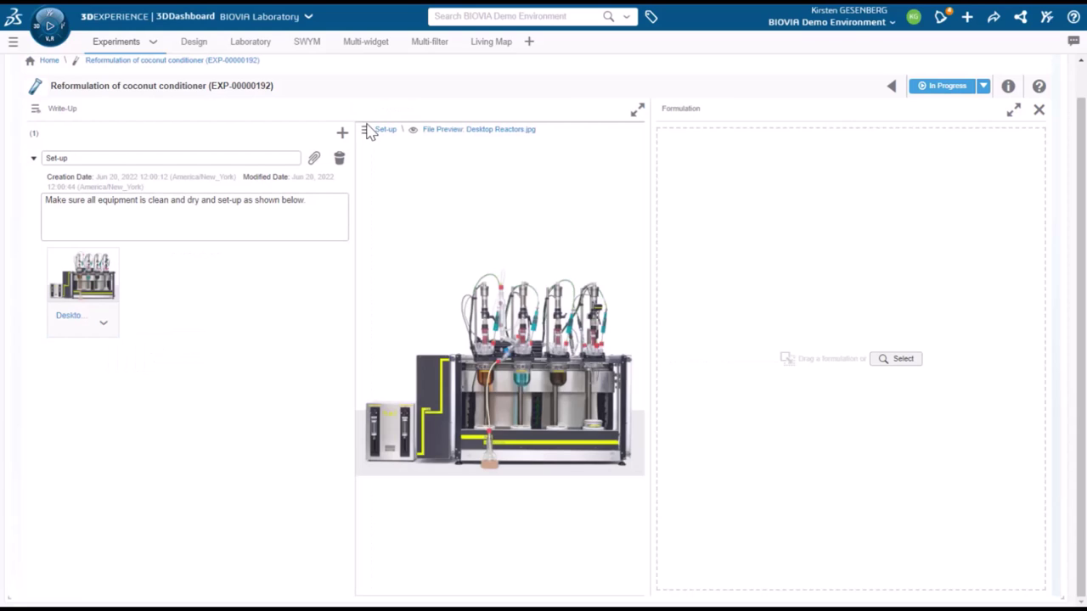
left_click(364, 134)
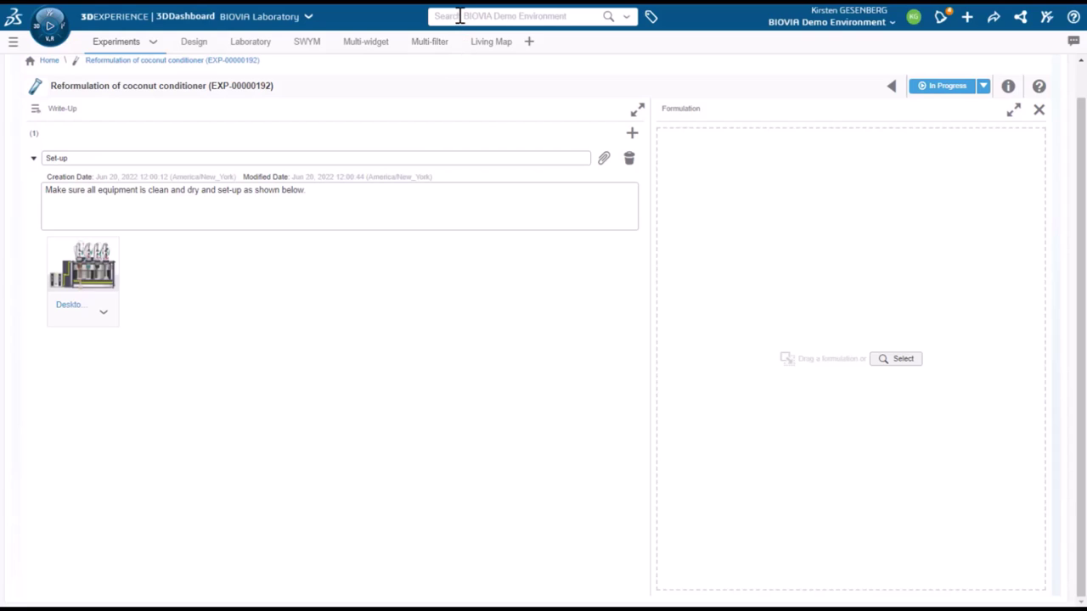
Search for 'conditioner' and display the 22 results in Tile View
type("donditi")
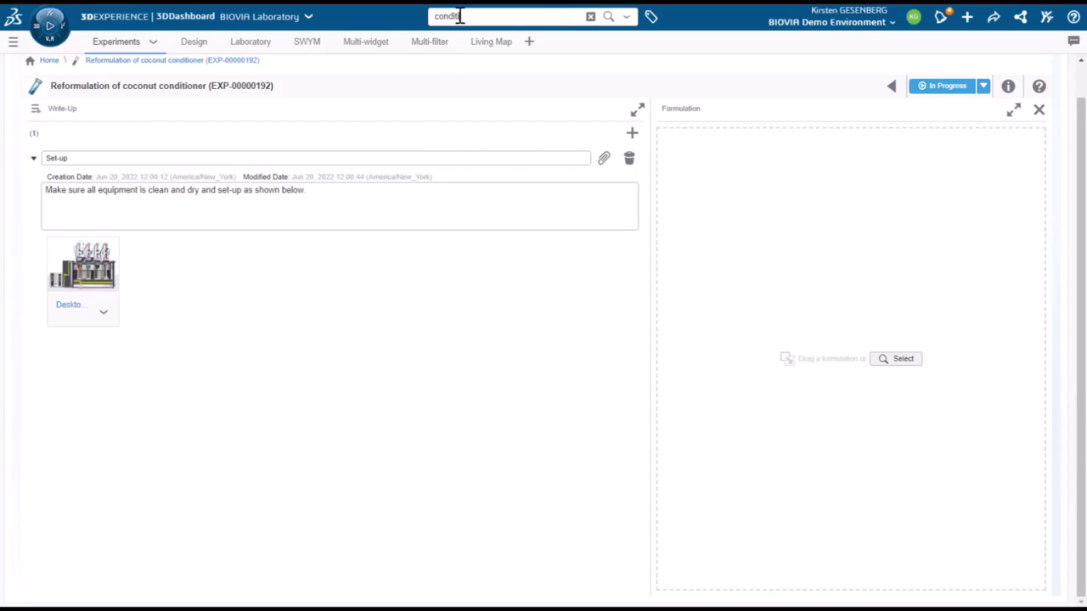
type("oner")
key("Return")
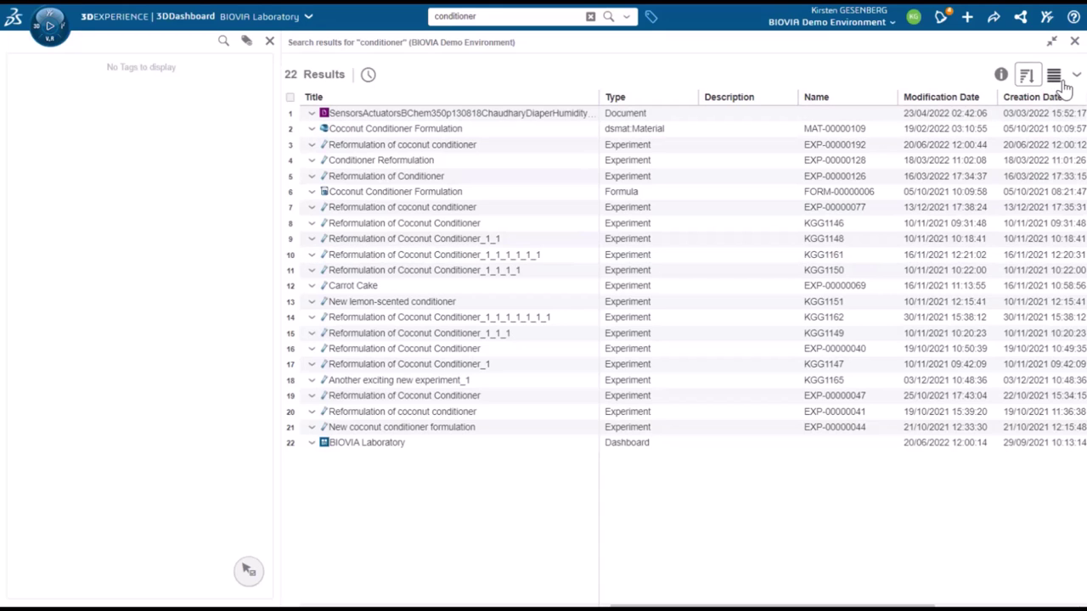
left_click(1055, 78)
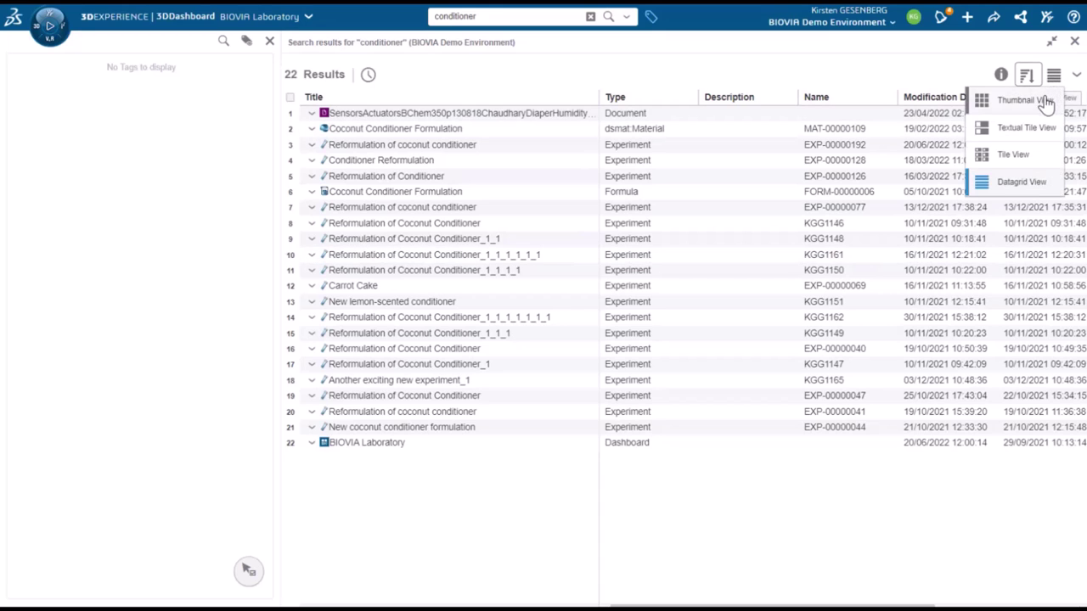
left_click(1023, 159)
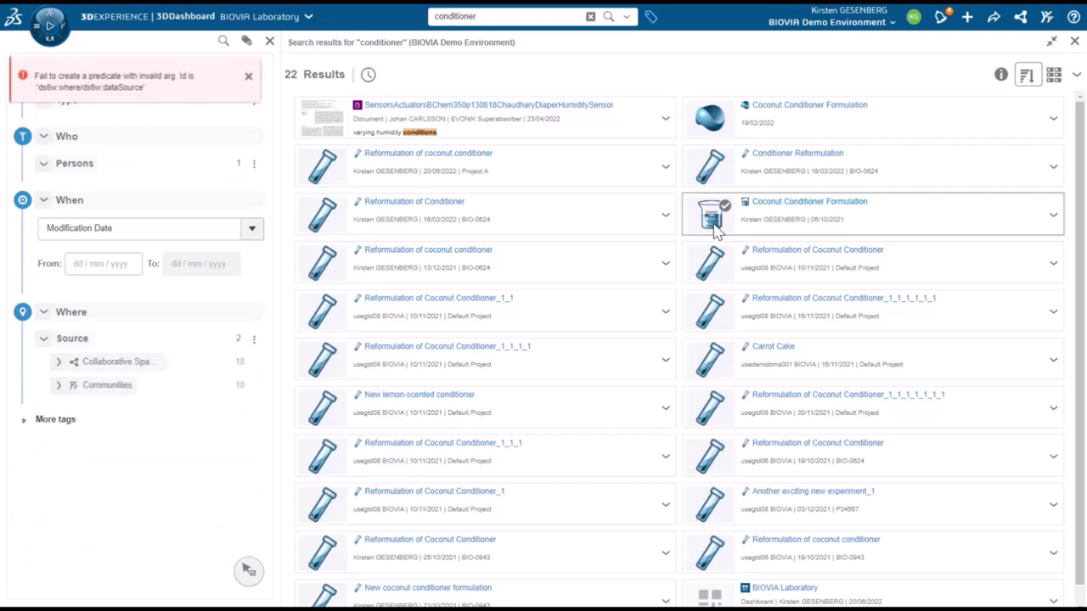
Drop Coconut Conditioner Formulation (FORM-00000006) into the Formulation zone and widen the Write-Up pane
left_click(791, 223)
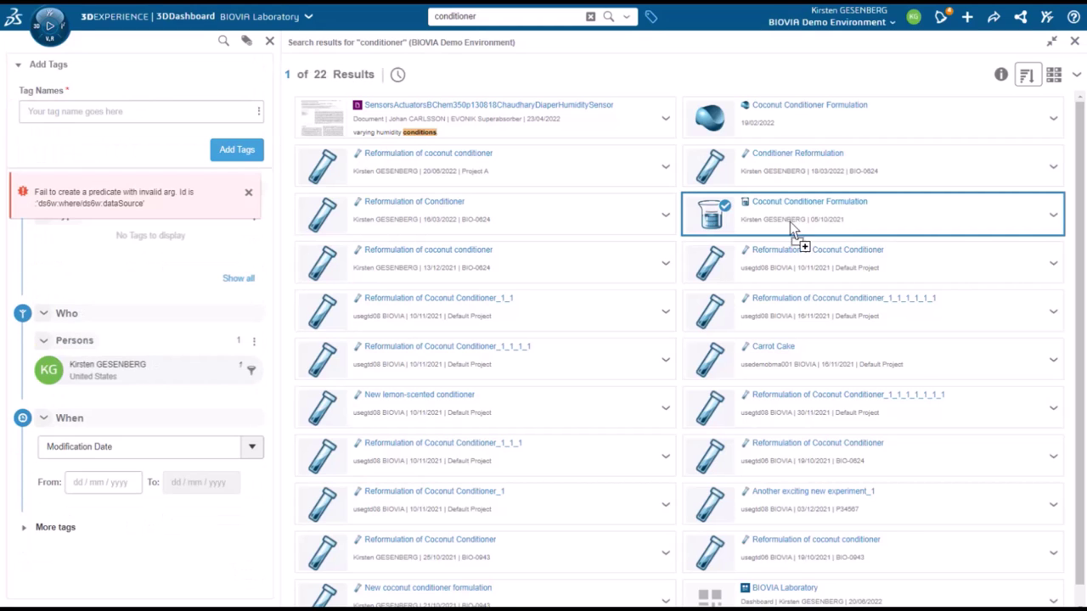
left_click_drag(789, 223, 707, 356)
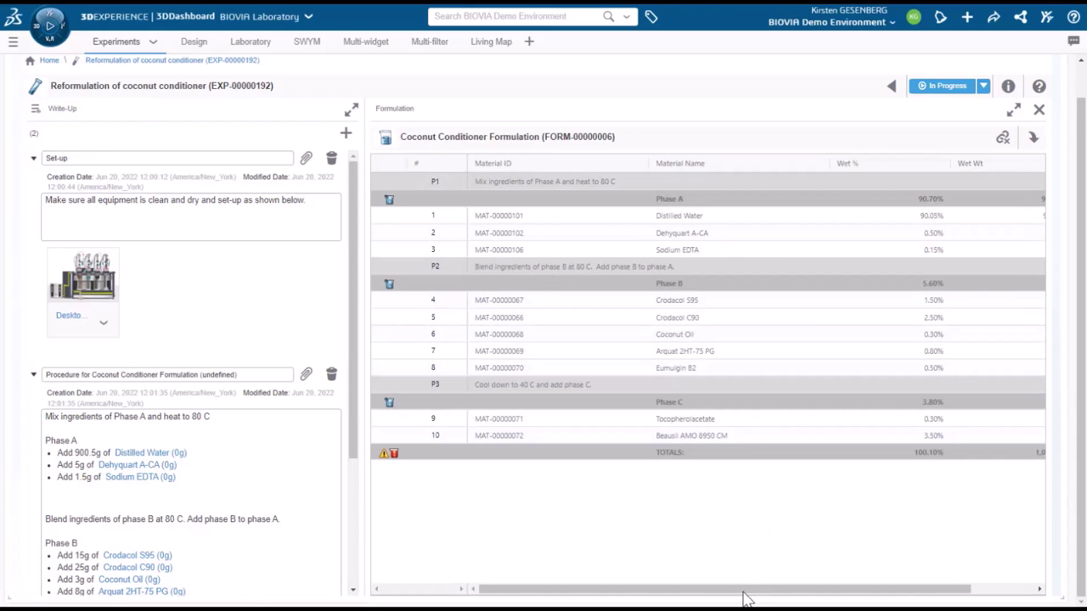
left_click_drag(745, 590, 478, 458)
left_click_drag(363, 364, 647, 365)
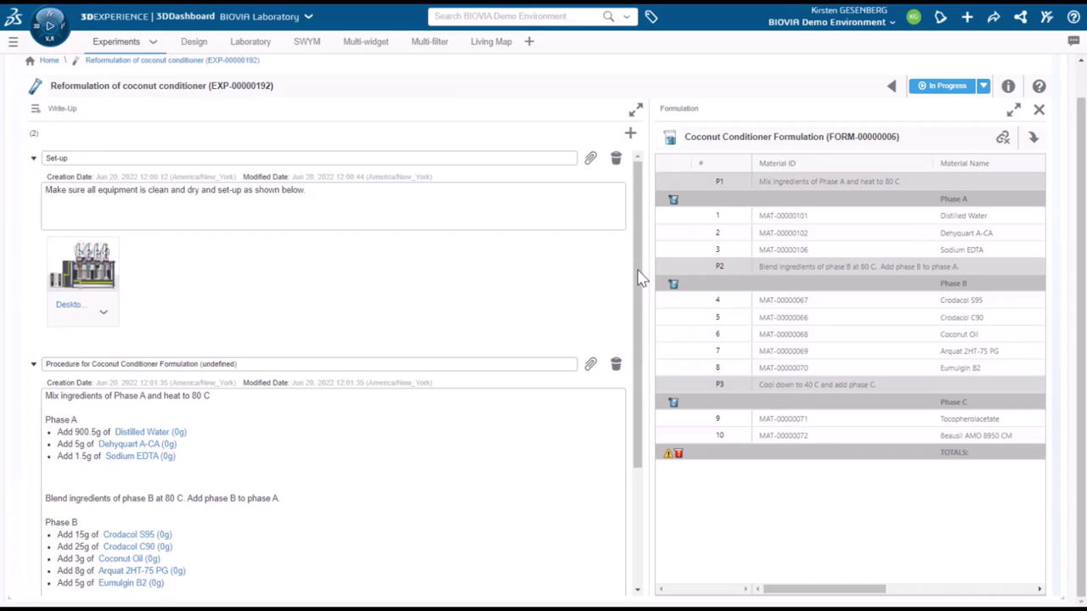
Type 'The solution turns bright green at this point' on a new line under Phase A's list
left_click_drag(641, 278, 643, 408)
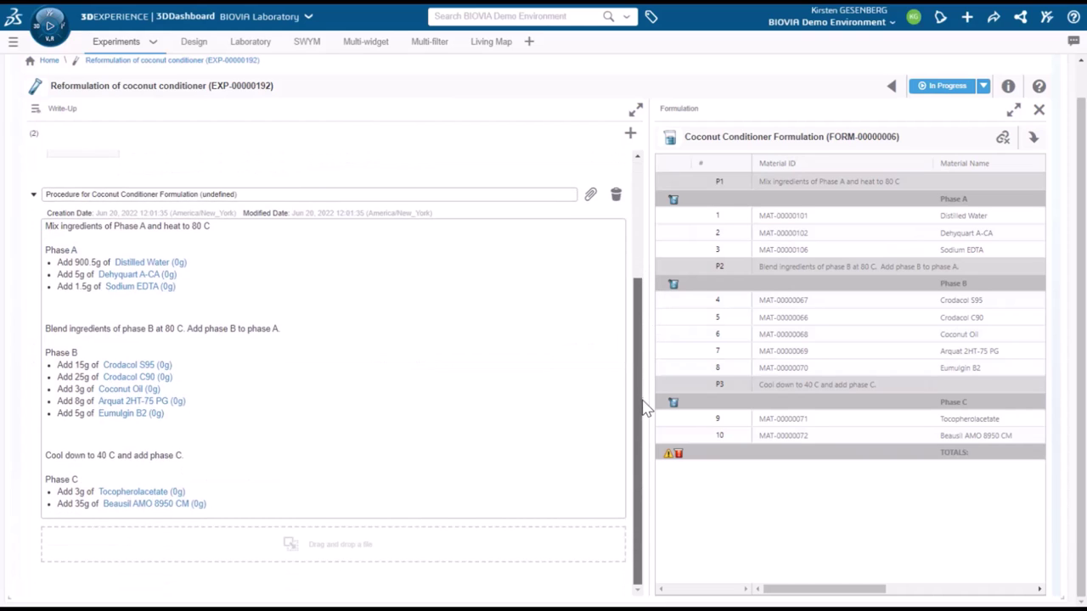
left_click(188, 286)
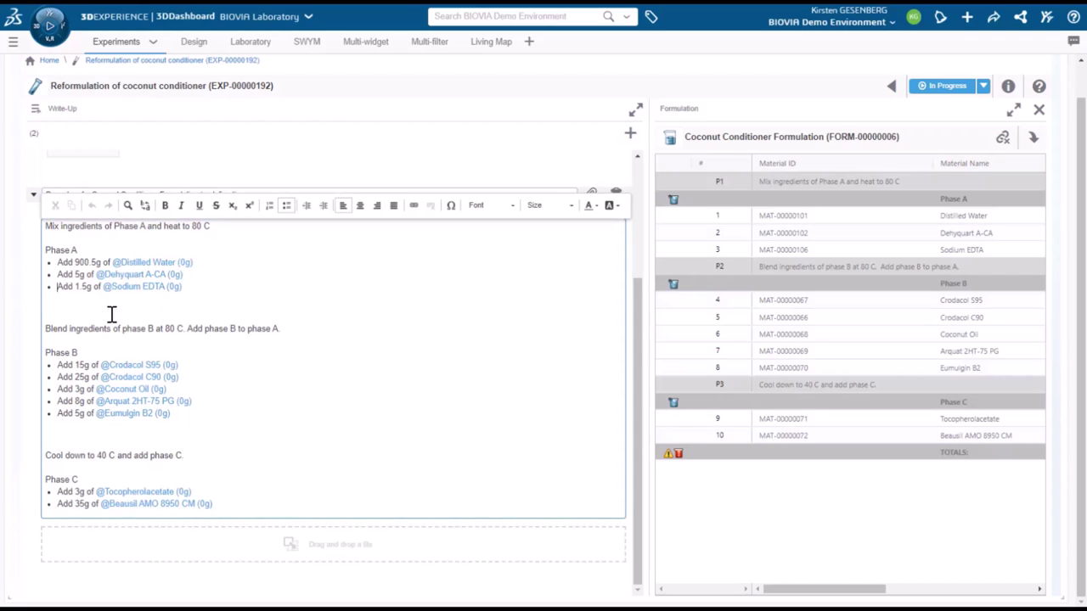
left_click(84, 309)
key("BackSpace")
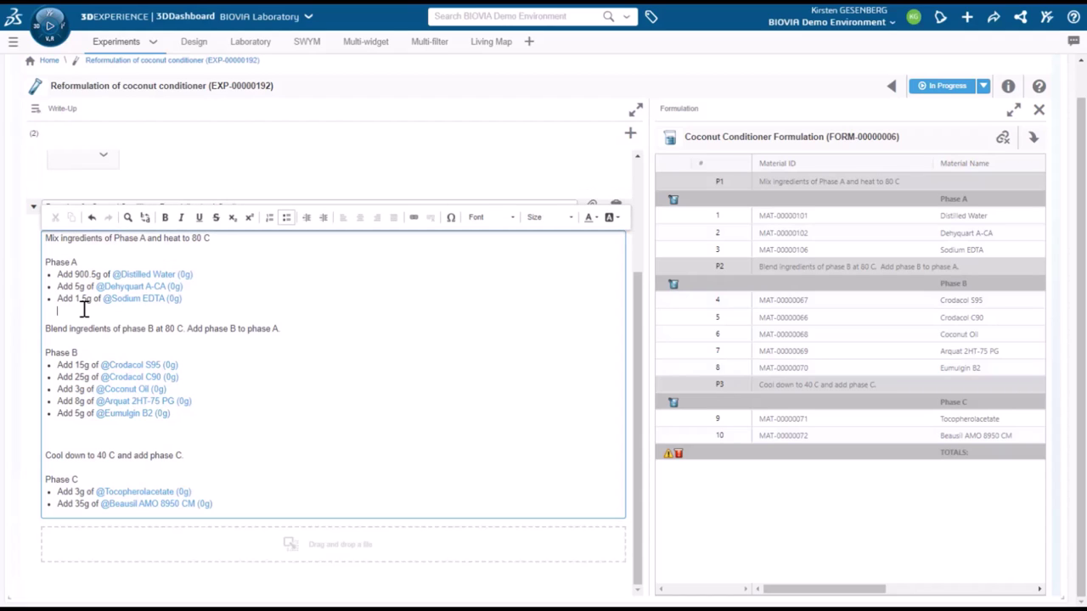
key("Return")
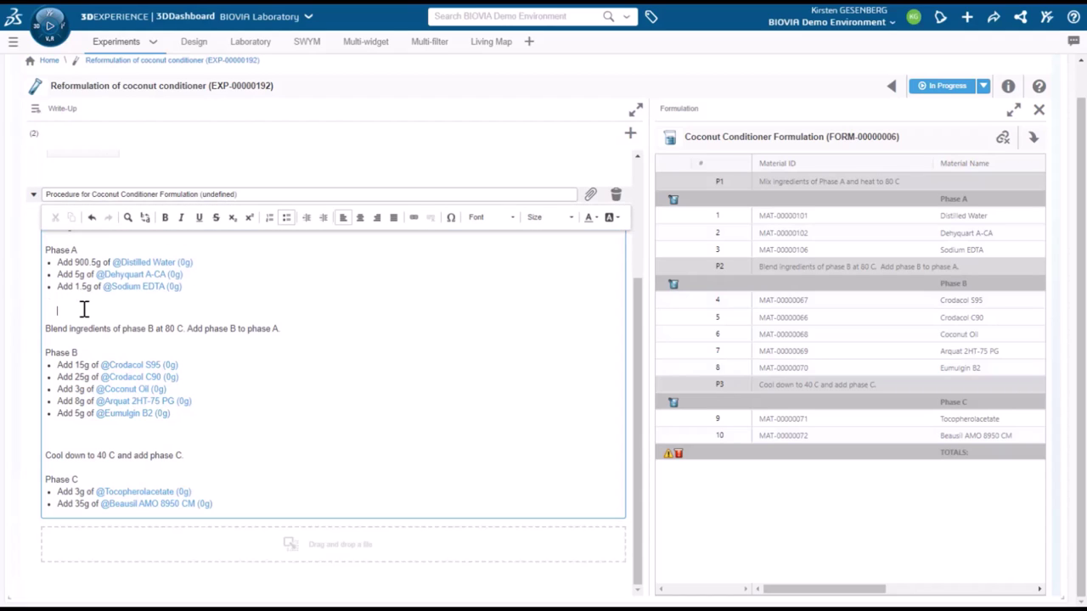
type("The")
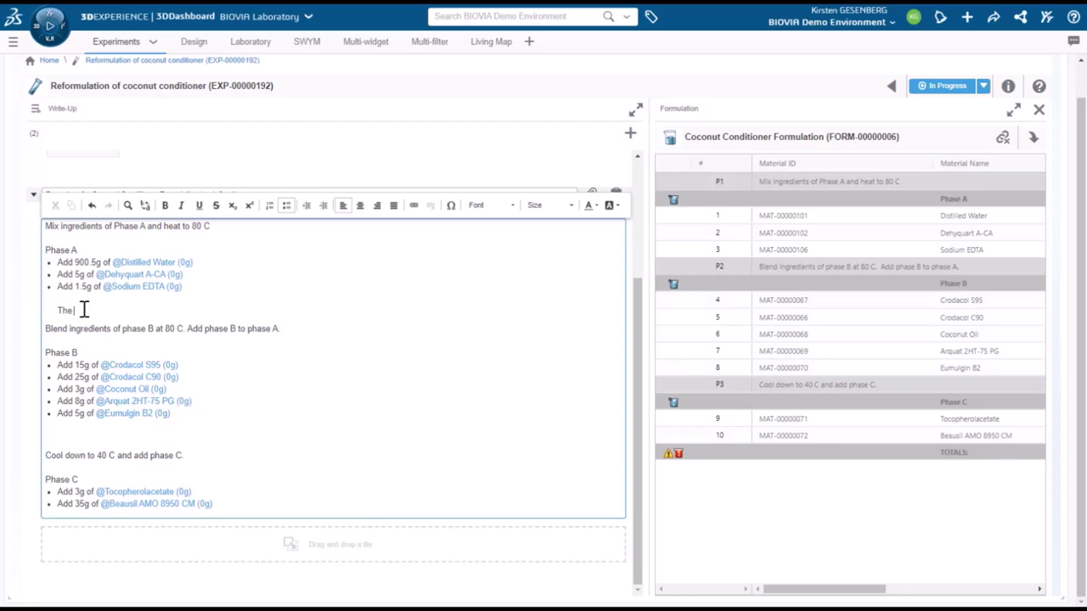
type(" solution turns bright green at this p")
Search 'int' to bring up Scientific Search Intelligence over the notebook home page
type("int")
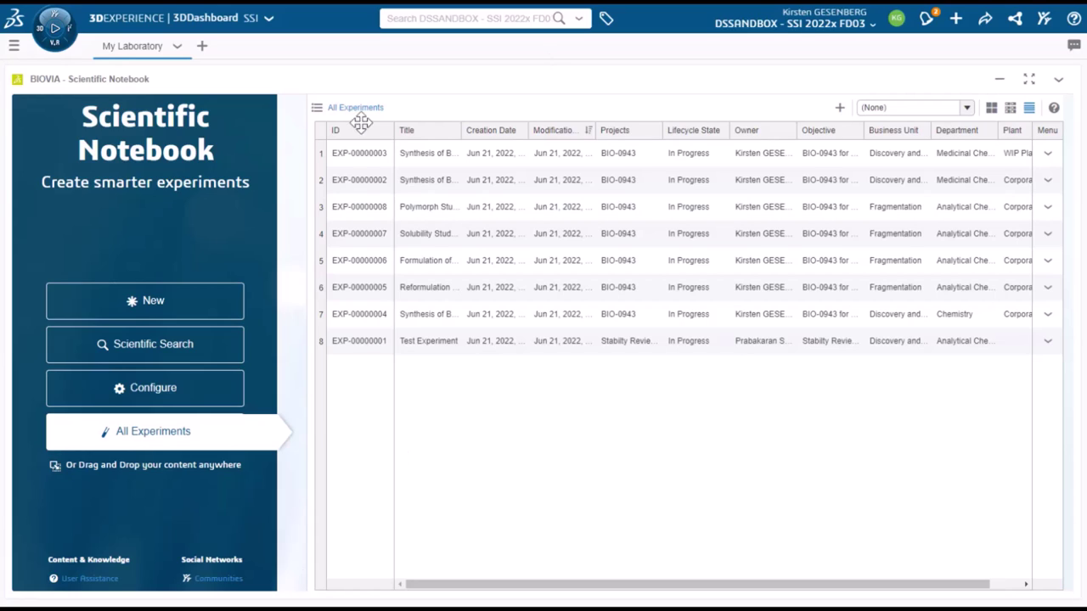
Search experiments, skim the eight results and Test Experiment's details, then bring up Add Filter
left_click(202, 358)
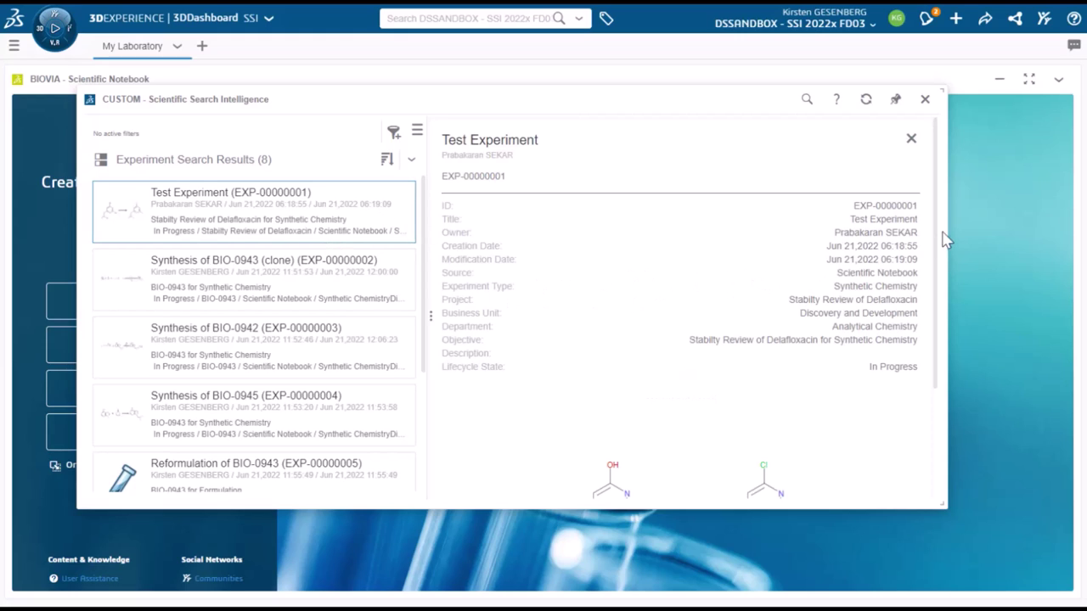
mouse_move(936, 246)
left_mouse_down()
mouse_move(936, 395)
mouse_move(951, 225)
left_mouse_up()
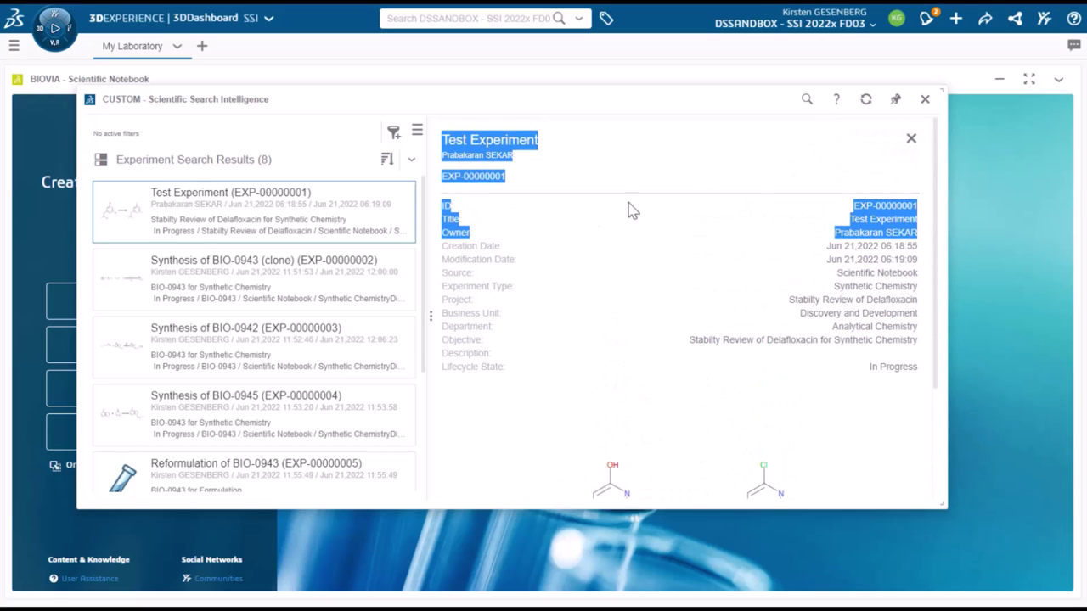
left_click(429, 269)
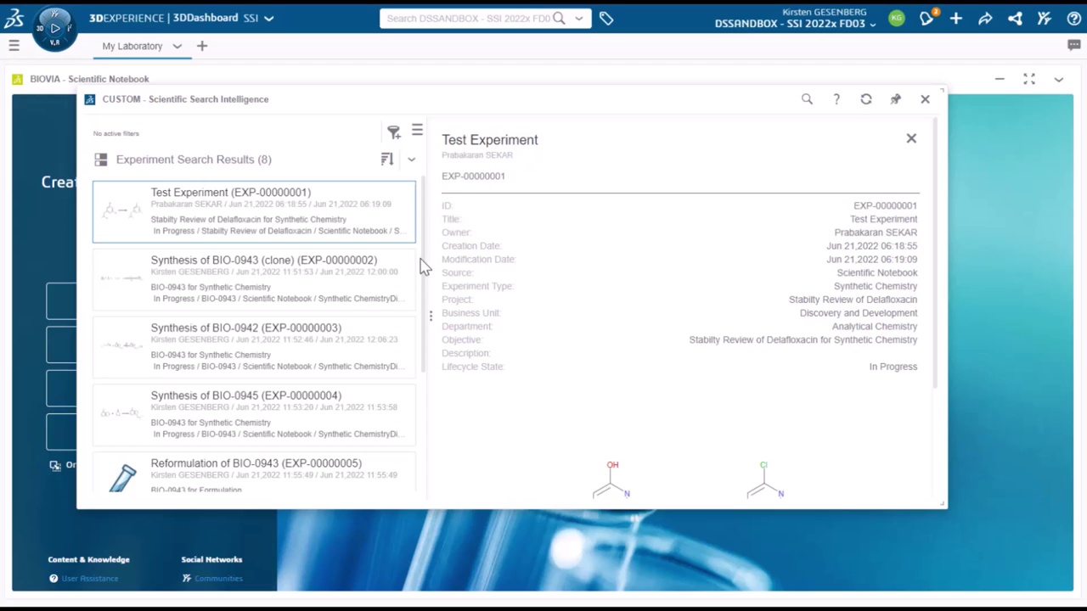
scroll(430, 309, "down", 1)
scroll(429, 308, "down", 3)
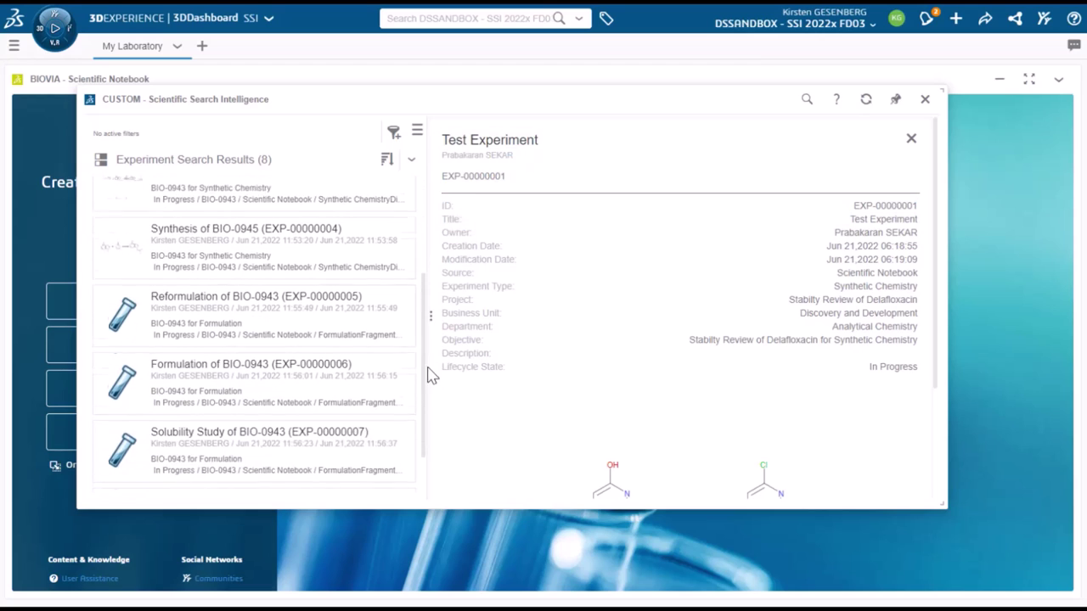
scroll(430, 386, "up", 4)
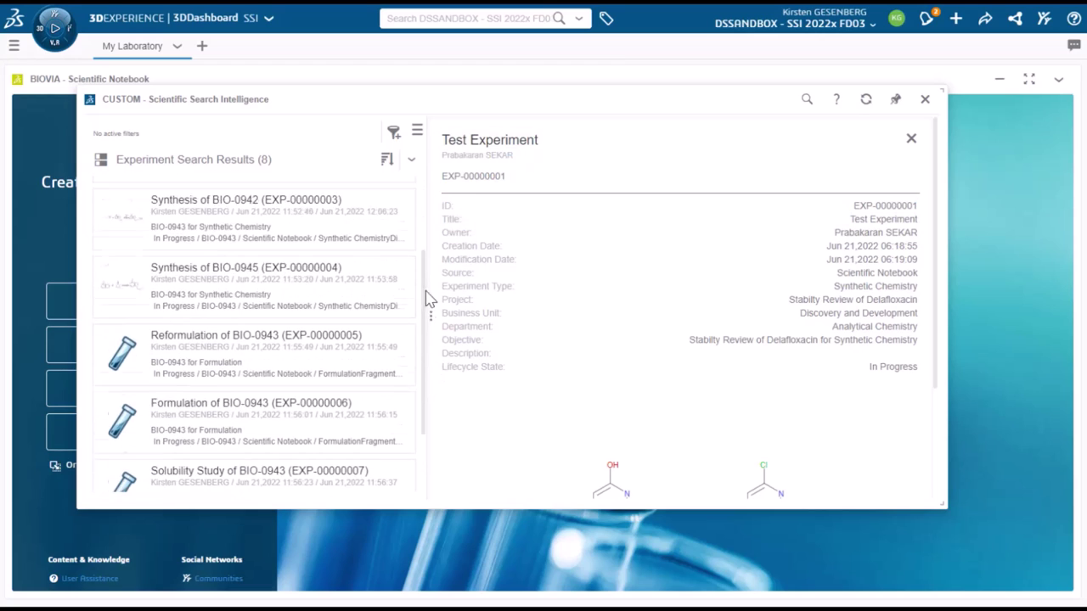
left_click(394, 134)
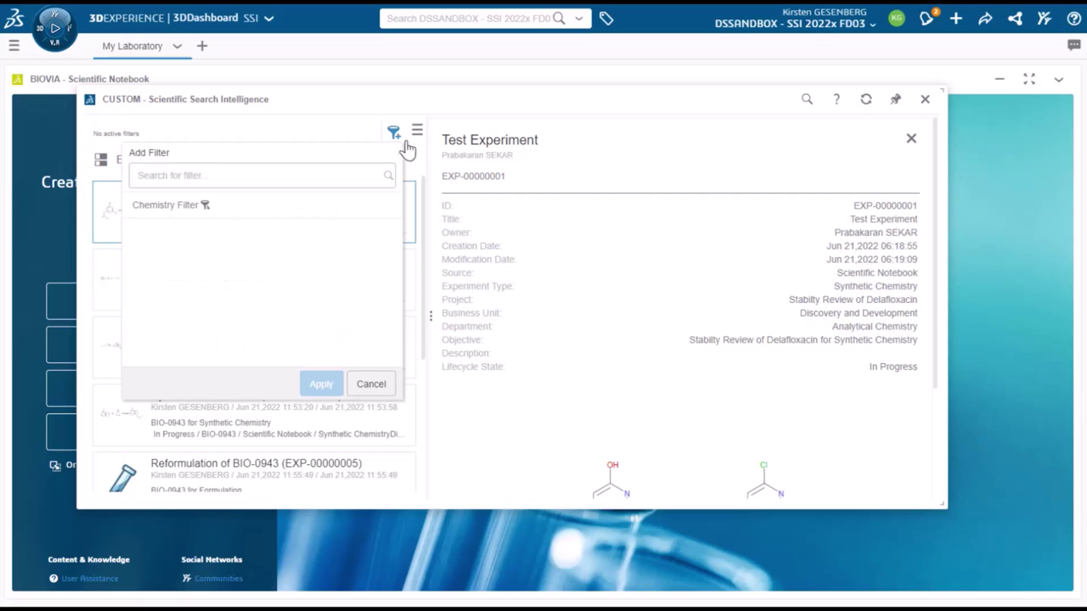
Start a Chemistry Filter using the structure found by Text to Structure for CAS 73-24-5
left_click(194, 207)
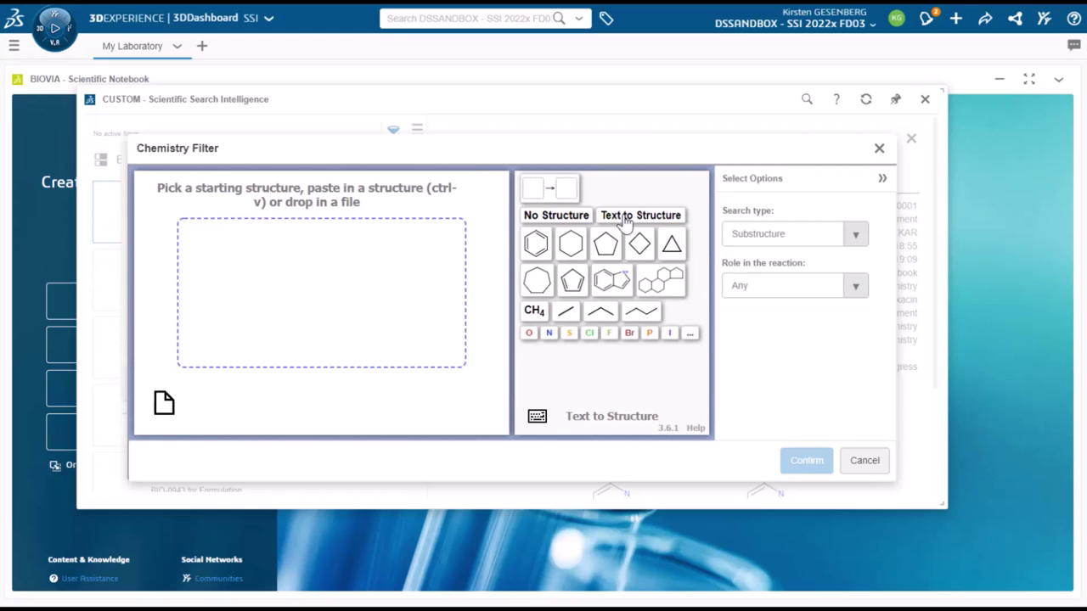
left_click(624, 217)
left_click(237, 219)
type("73-24-5")
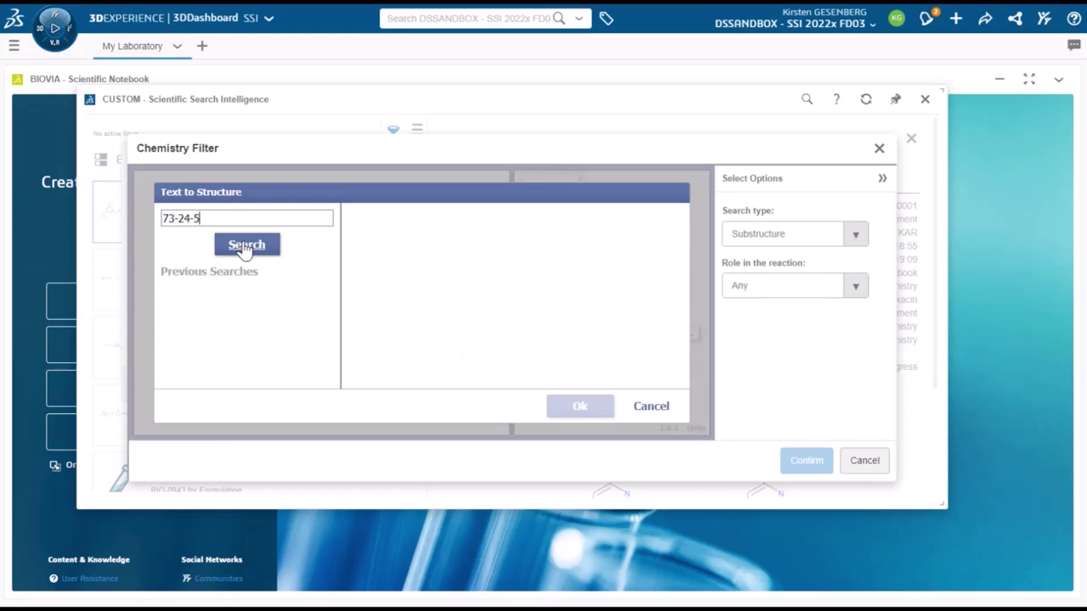
left_click(246, 248)
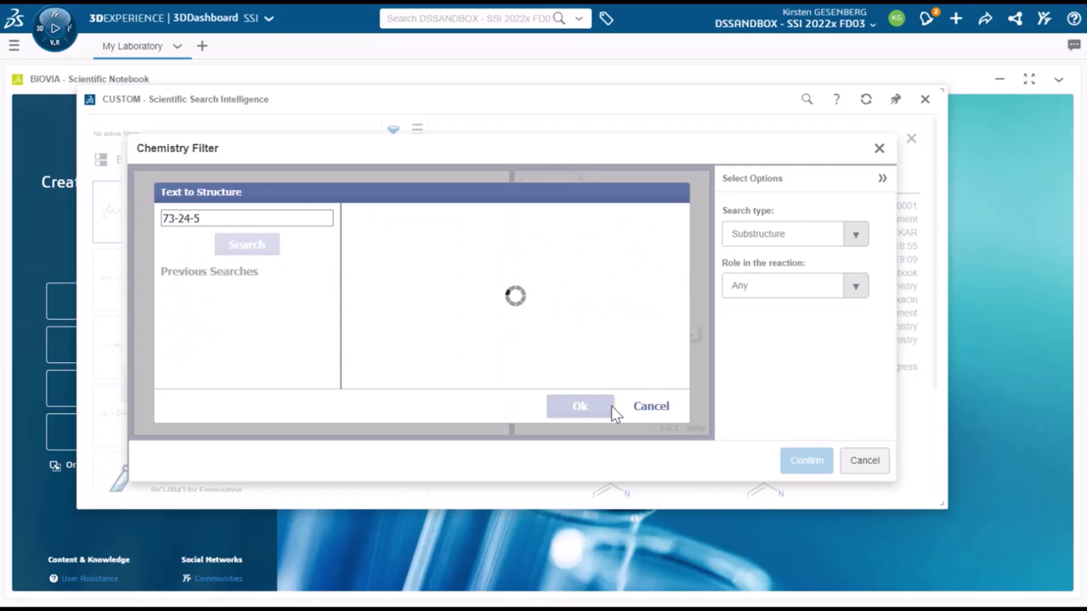
left_click(580, 407)
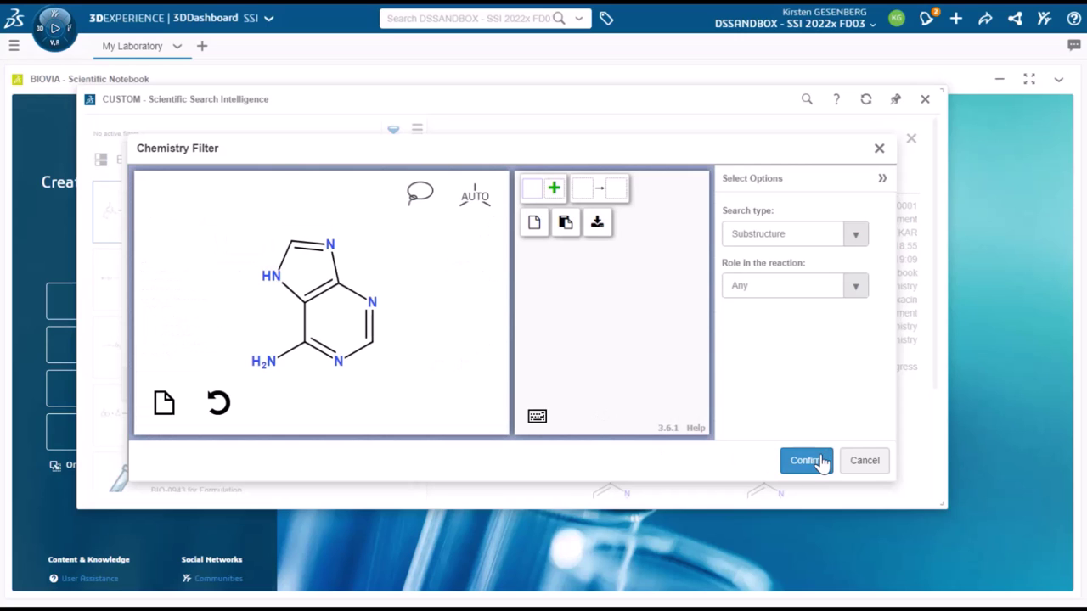
Keep the filter's search type as Substructure and reaction role as Any
left_click(855, 233)
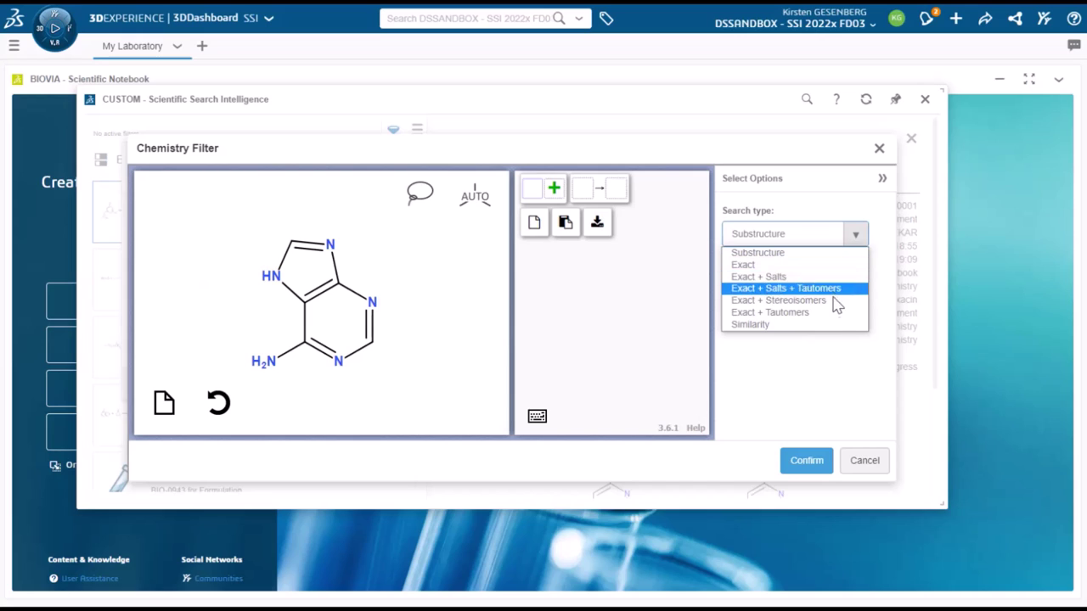
left_click(820, 253)
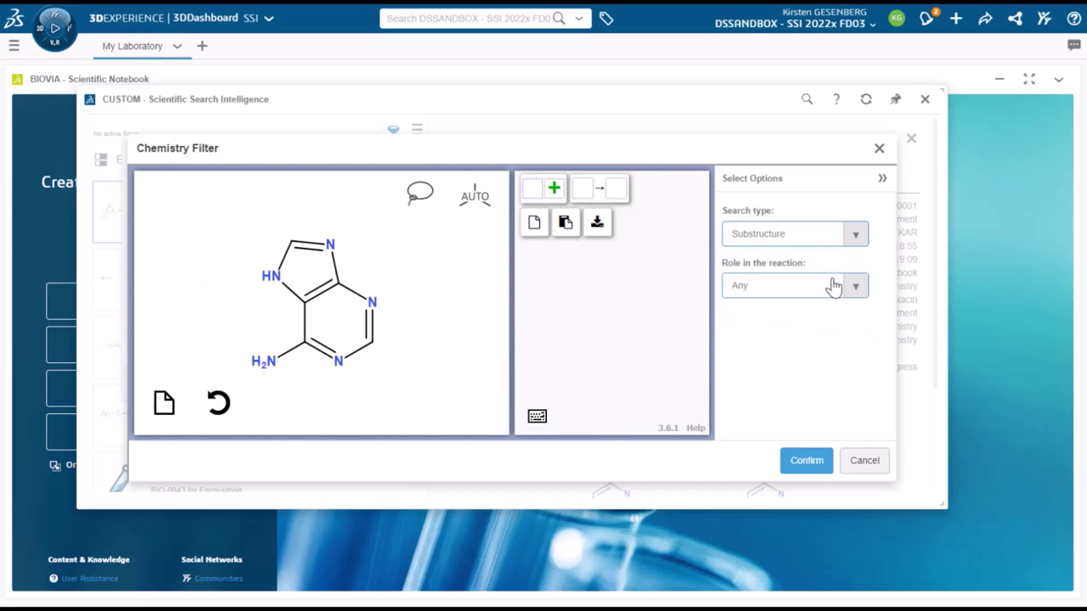
left_click(853, 288)
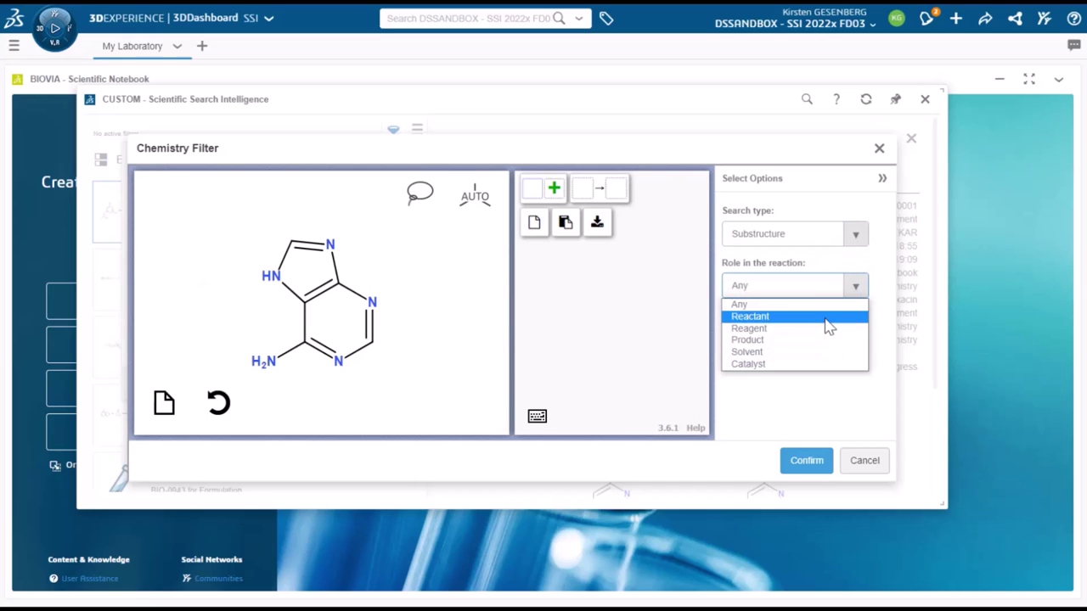
left_click(825, 305)
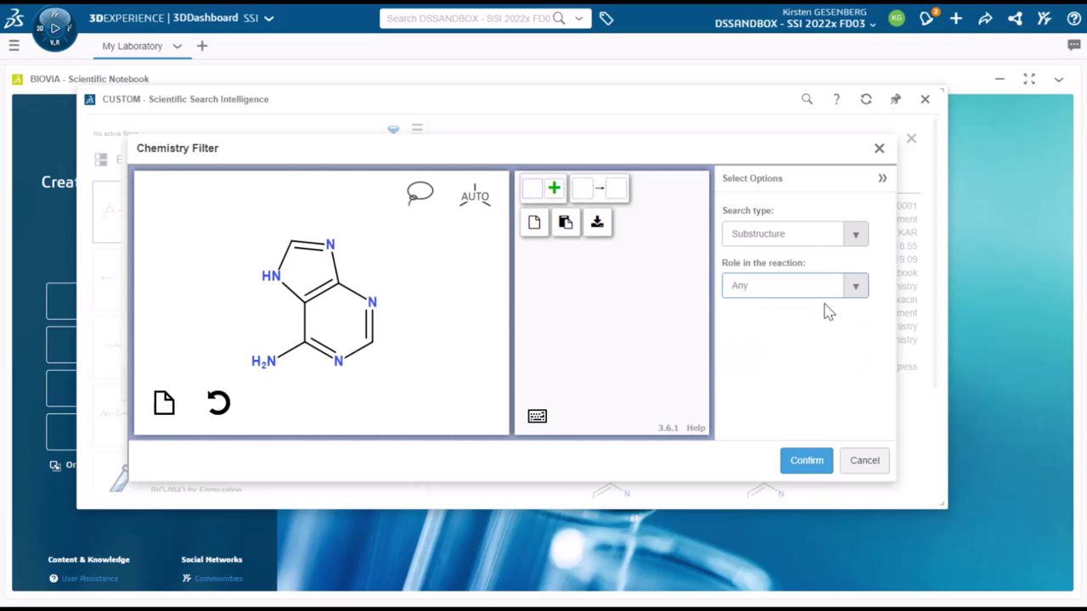
Apply the chemistry filter and open Synthesis of BIO-0945 from the three results
left_click(806, 461)
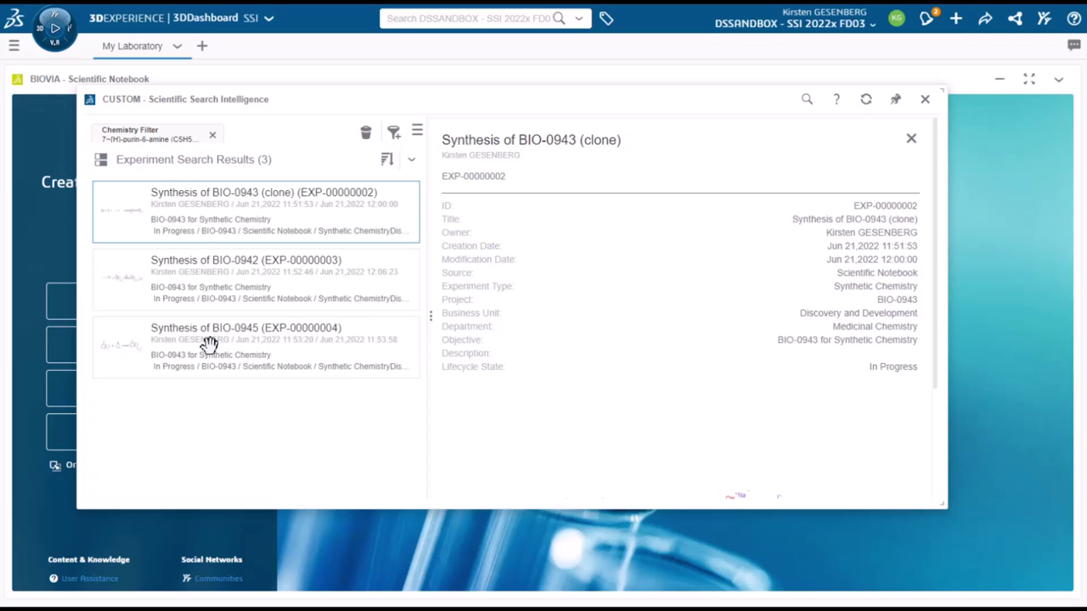
left_click_drag(209, 344, 990, 323)
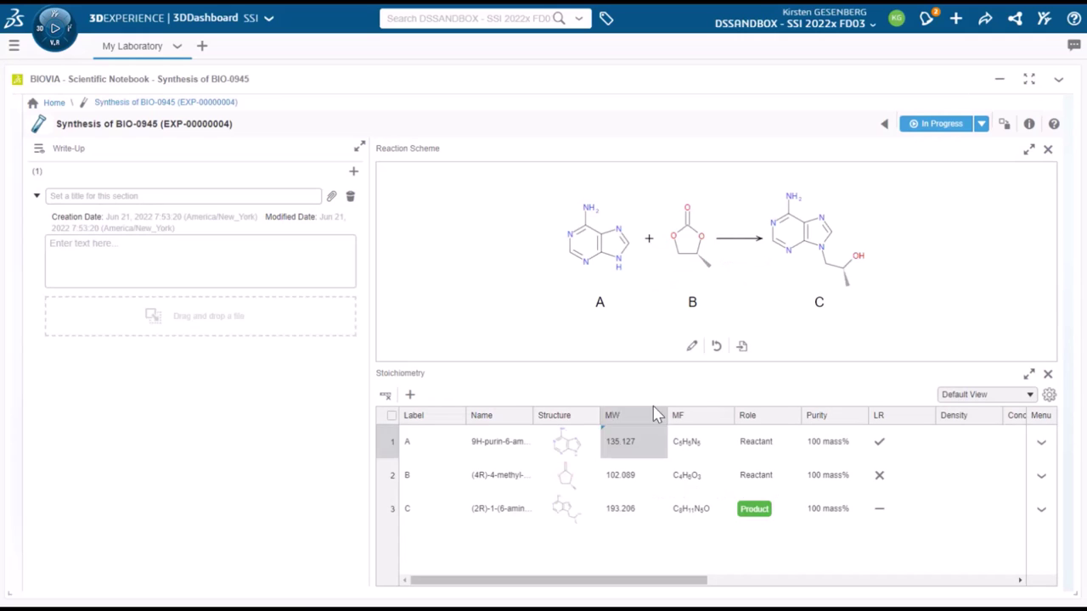
In the full-page scheme editor, add acetonitrile by name as a reagent above the arrow
left_click(691, 346)
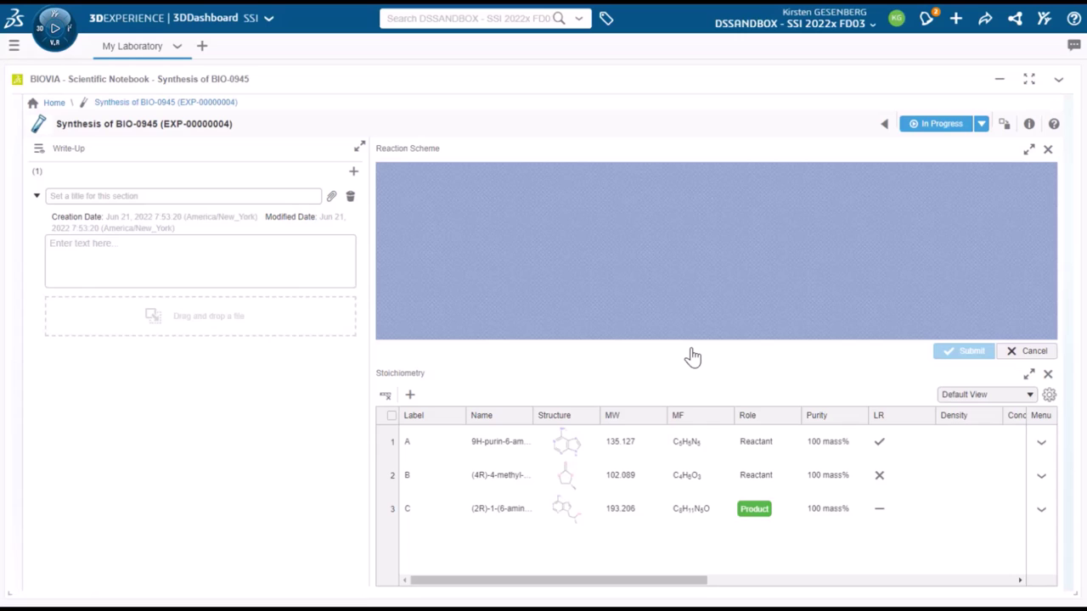
left_click(1028, 150)
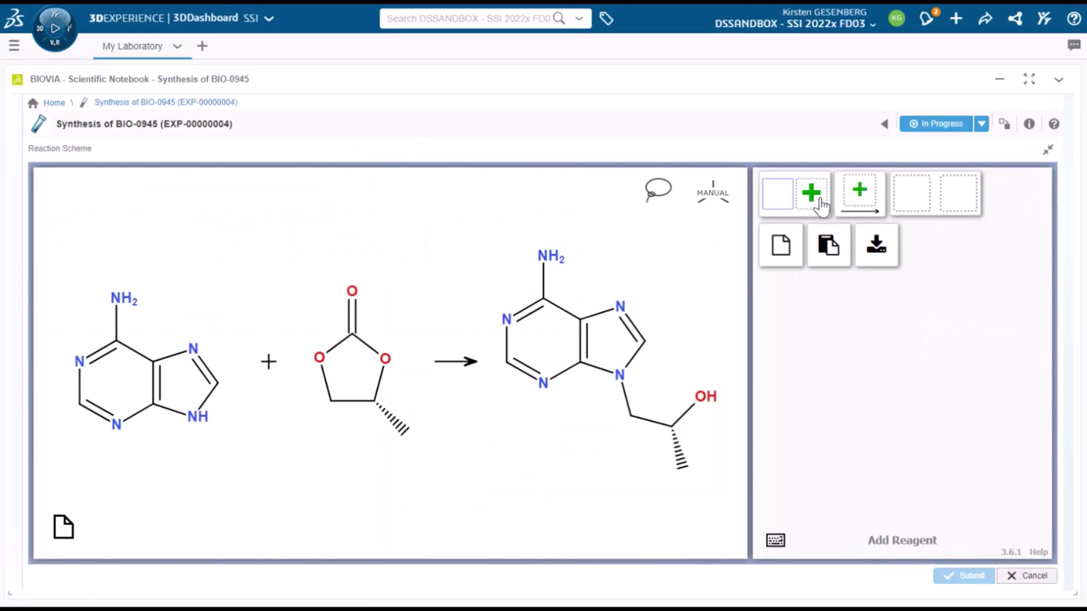
left_click(812, 196)
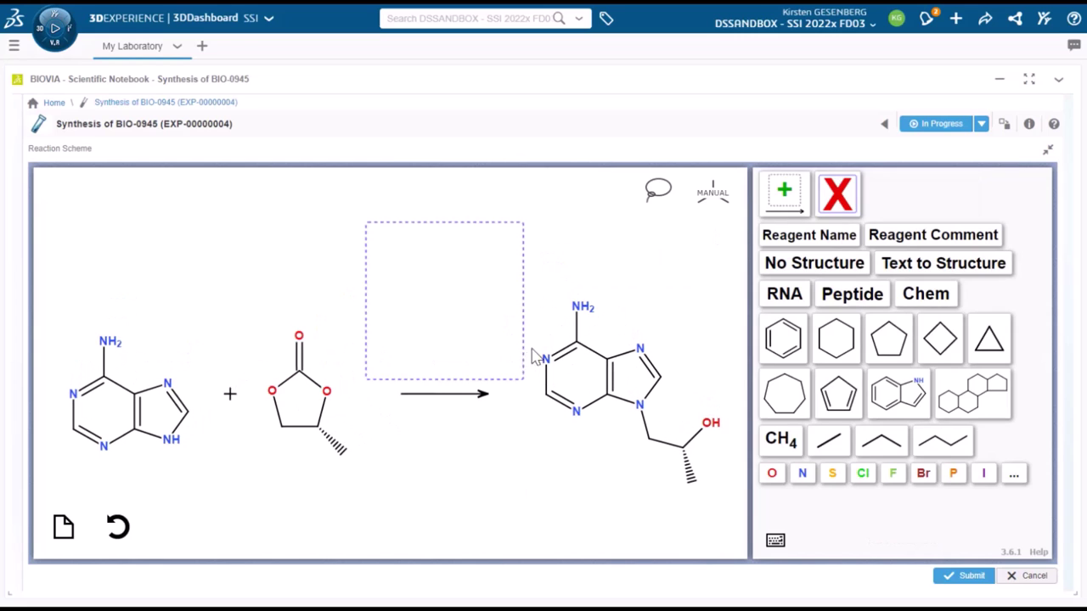
left_click(914, 265)
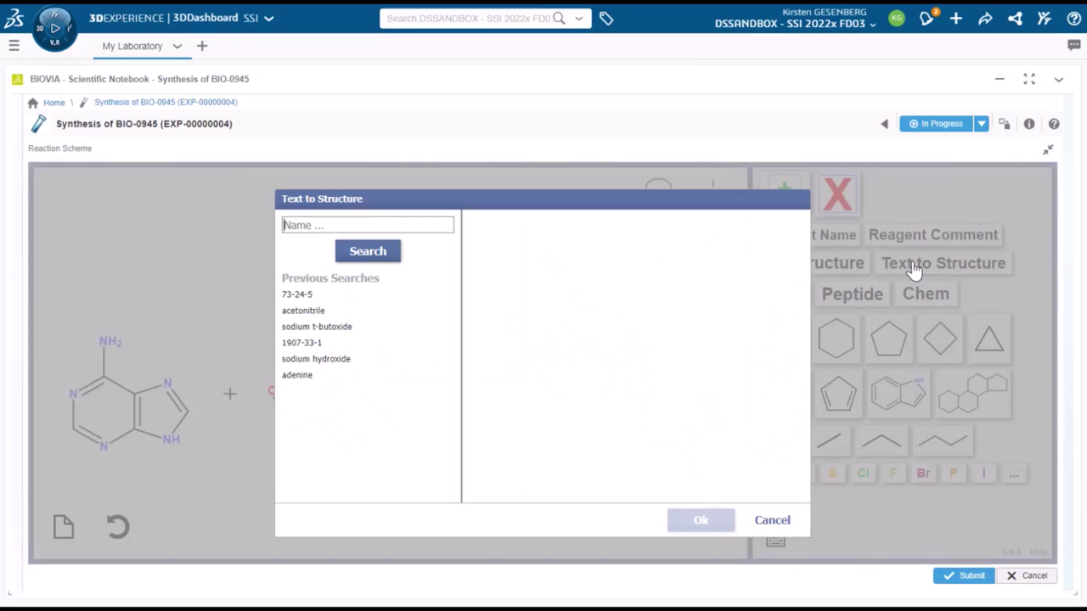
type("ac")
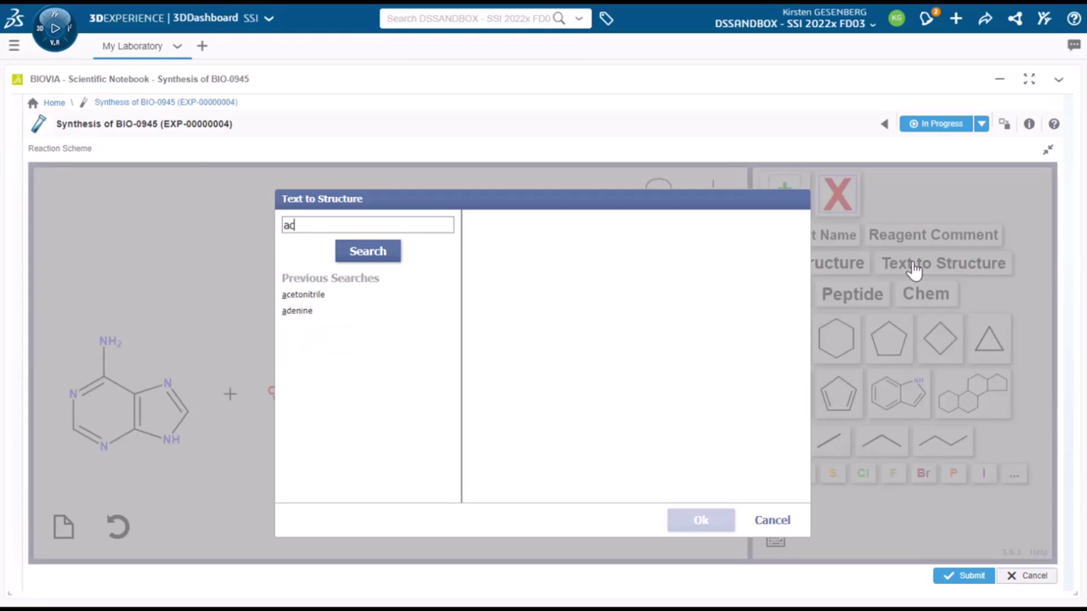
type("etonitrile")
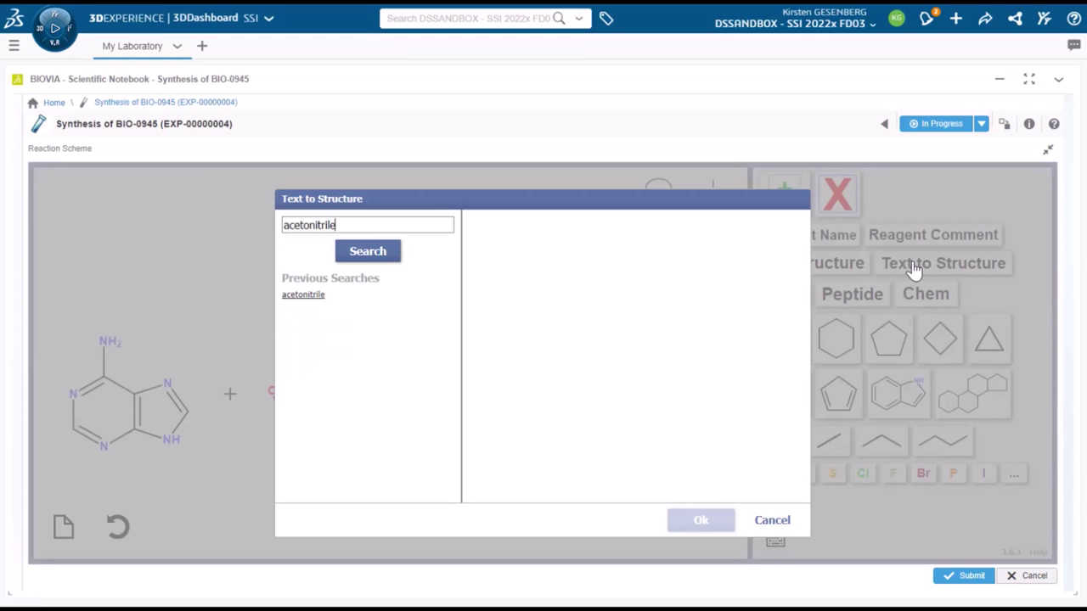
left_click(350, 253)
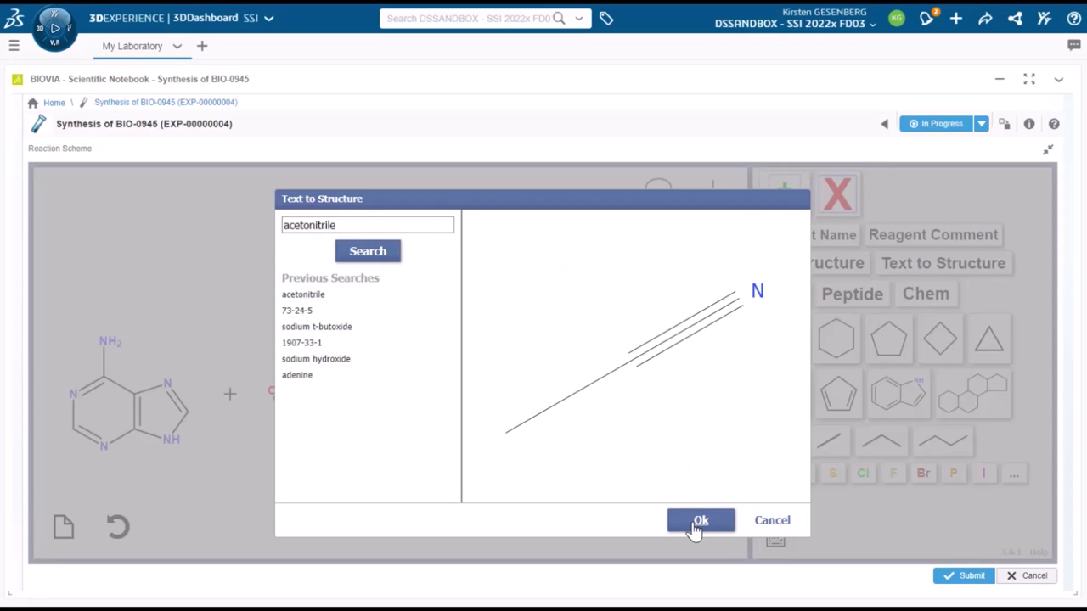
left_click(696, 523)
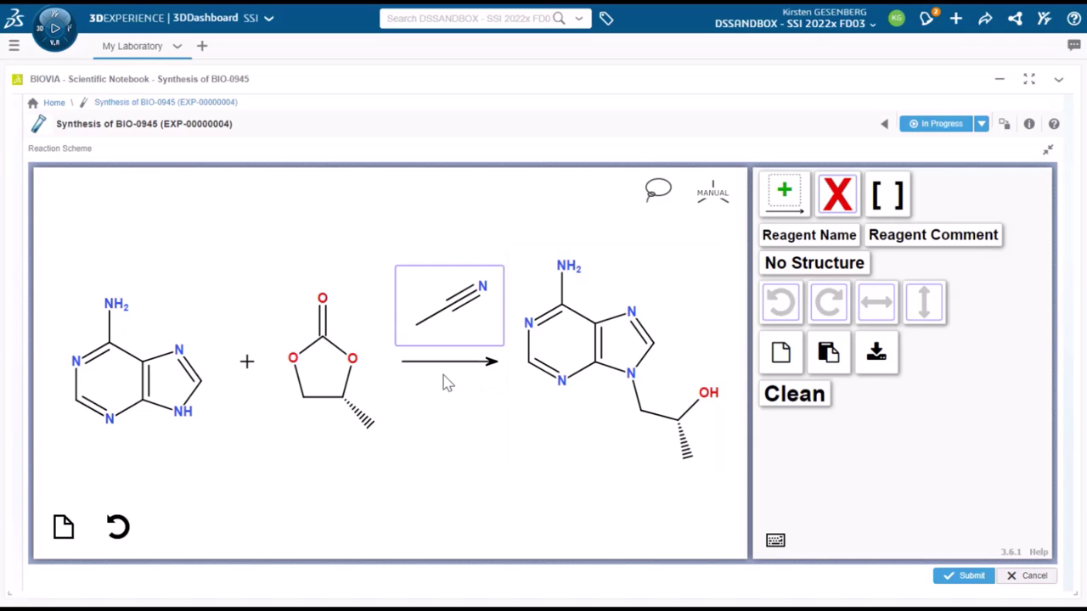
Add methanol (CAS 67-56-1) as a reagent below the arrow, then submit and confirm replacing the scheme
left_click(783, 196)
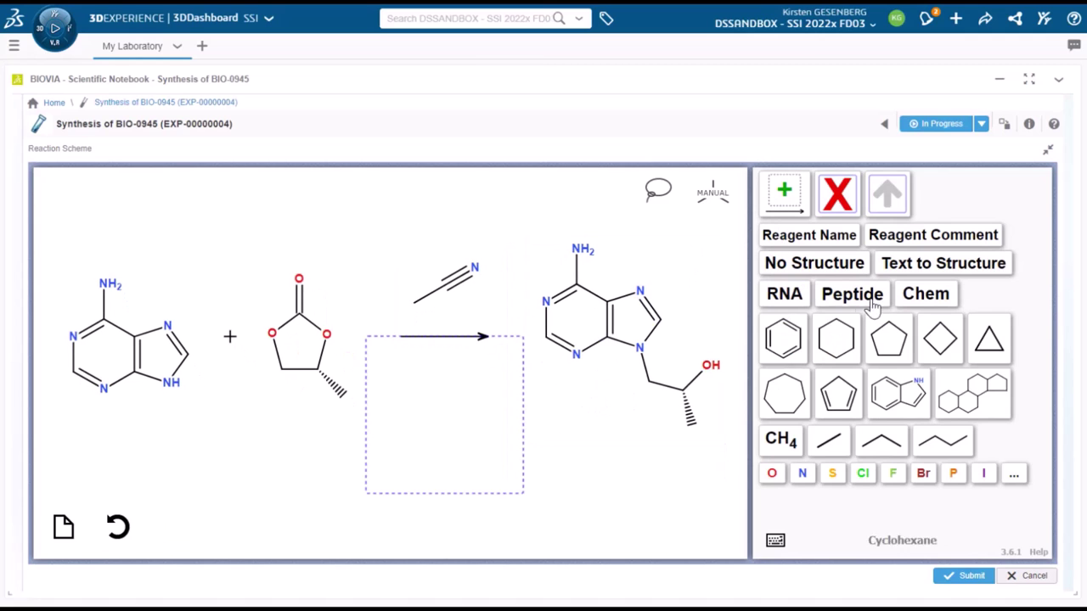
left_click(895, 264)
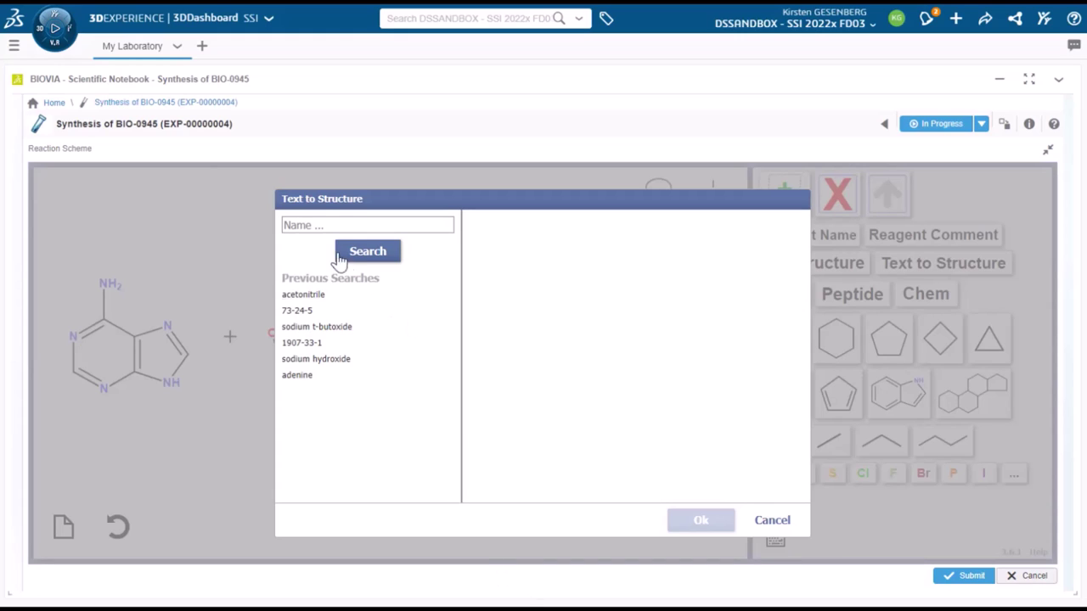
left_click(322, 224)
type("67-56-1")
left_click(359, 252)
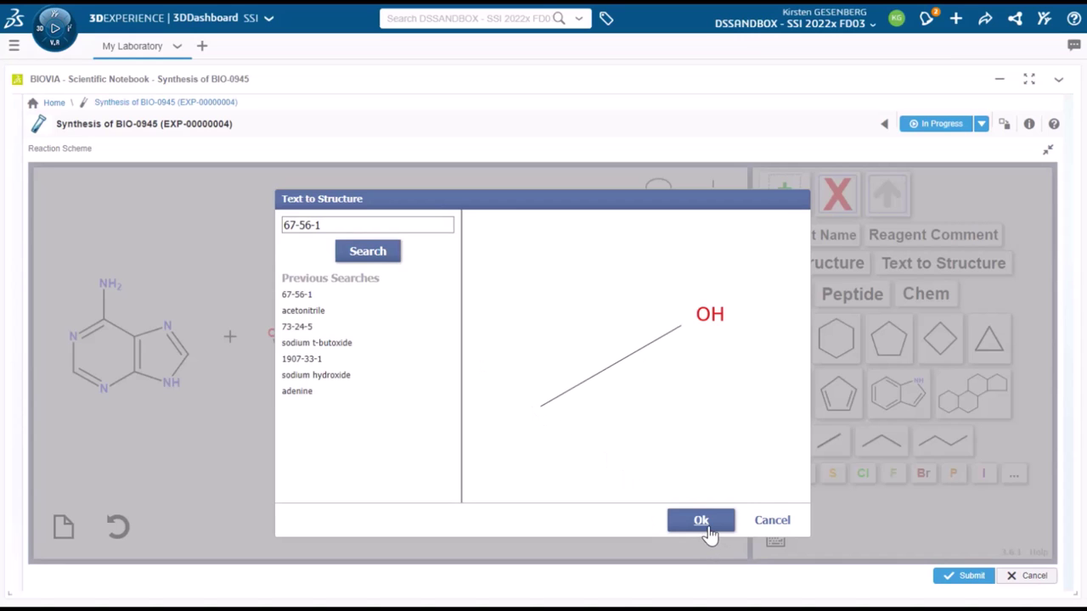
left_click(702, 524)
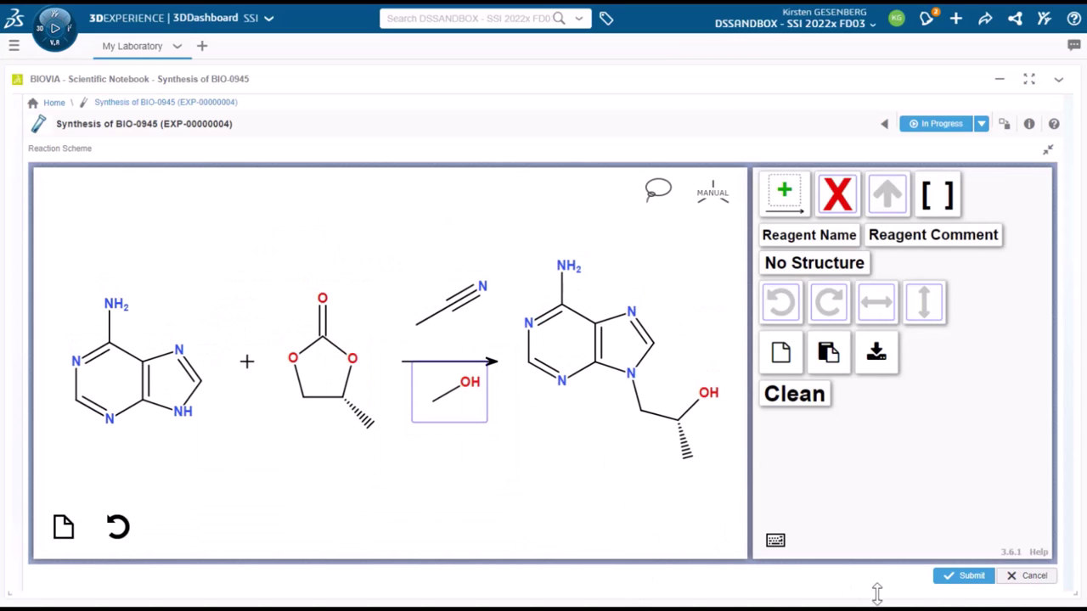
left_click(955, 577)
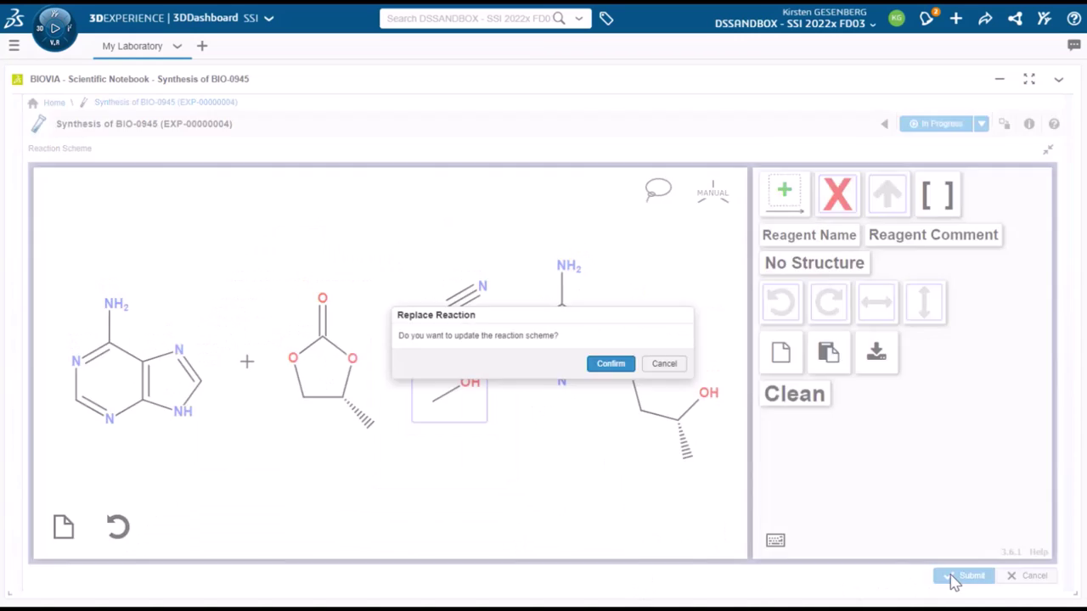
left_click(611, 365)
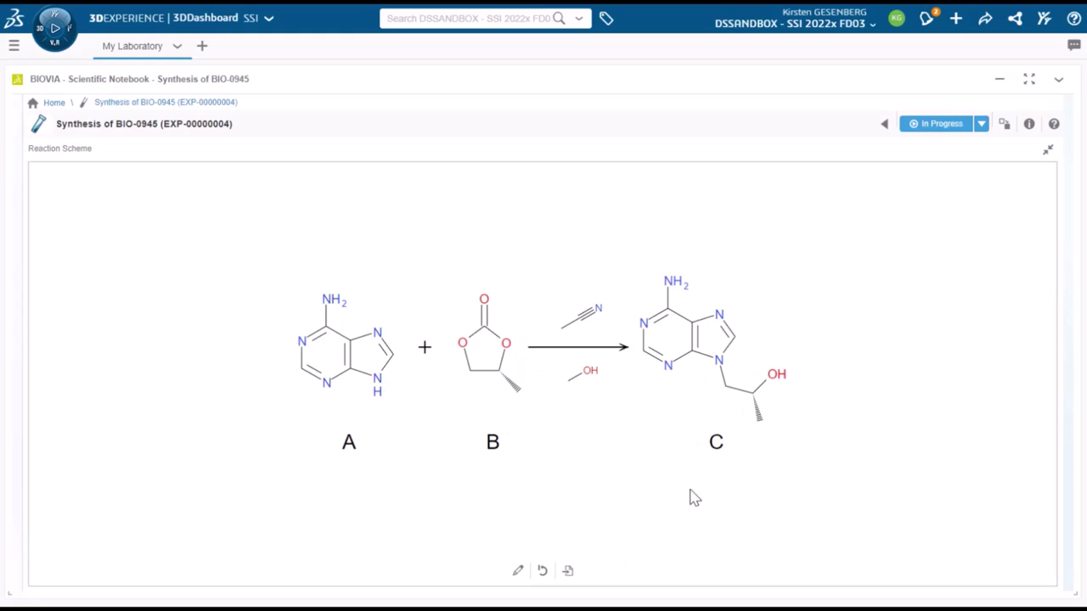
Restore the split view and check the methanol and acetonitrile rows in the Stoichiometry table
left_click(1047, 150)
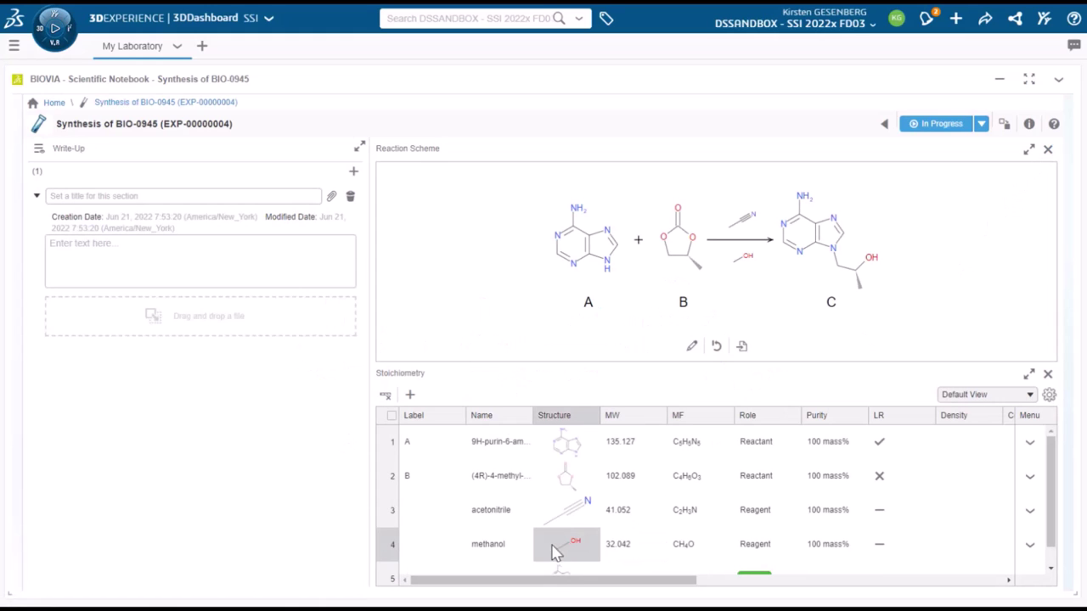
scroll(543, 553, "down", 1)
left_click(496, 523)
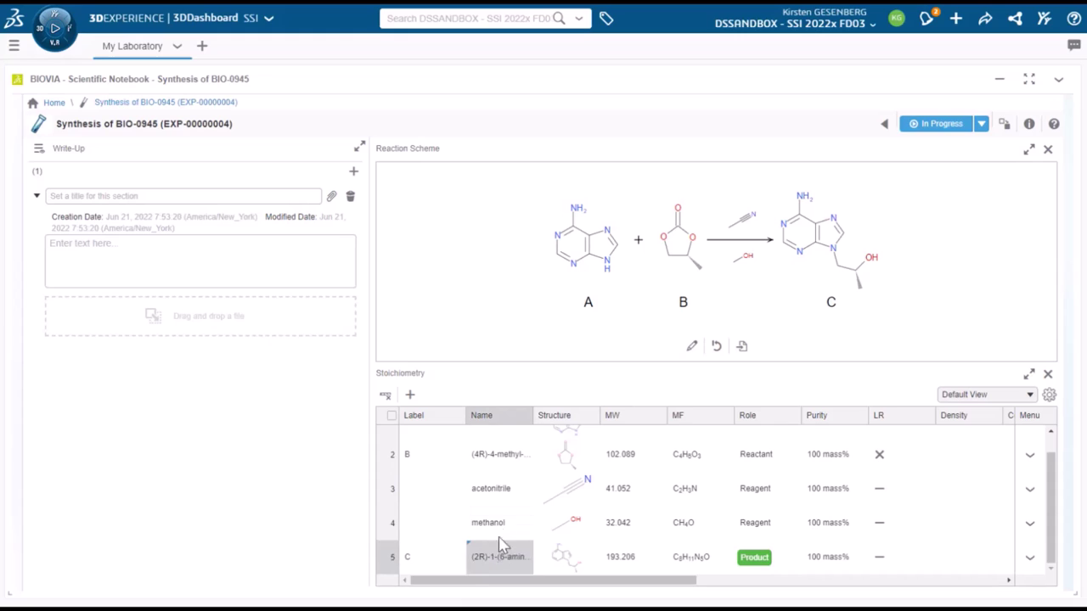
left_click(504, 502)
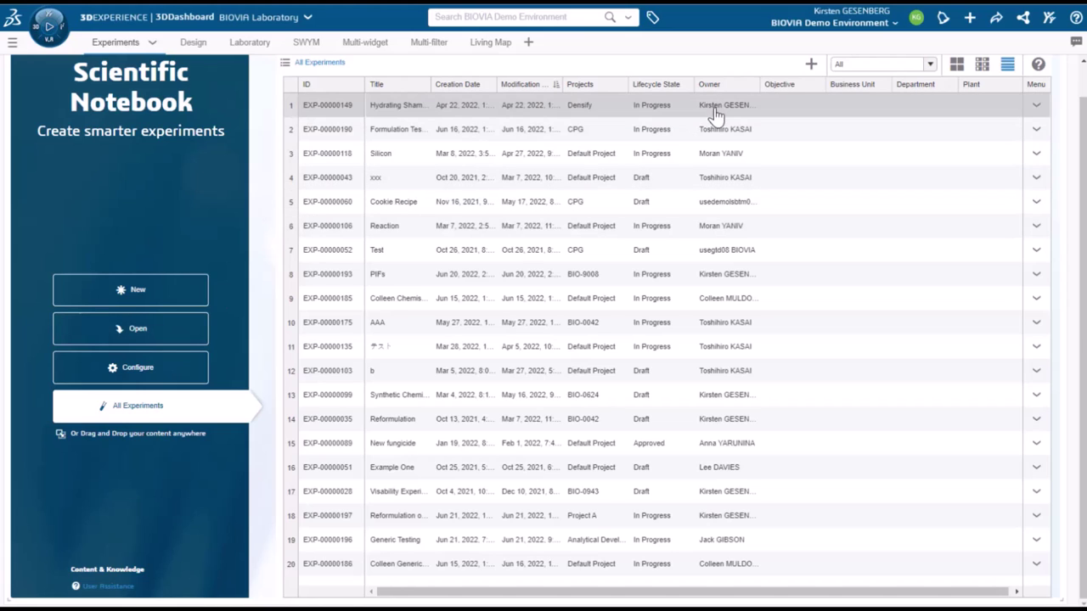
Try Recent and My Experiments, settle on Only Workbook Experiments, and show the tag facets
left_click(930, 66)
left_click(908, 94)
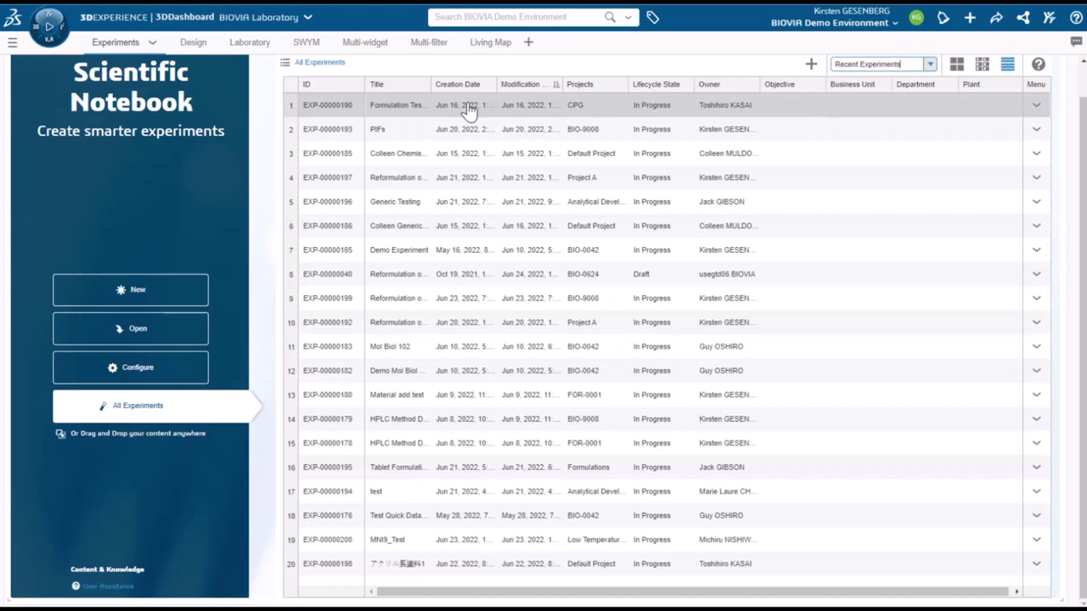
left_click(930, 66)
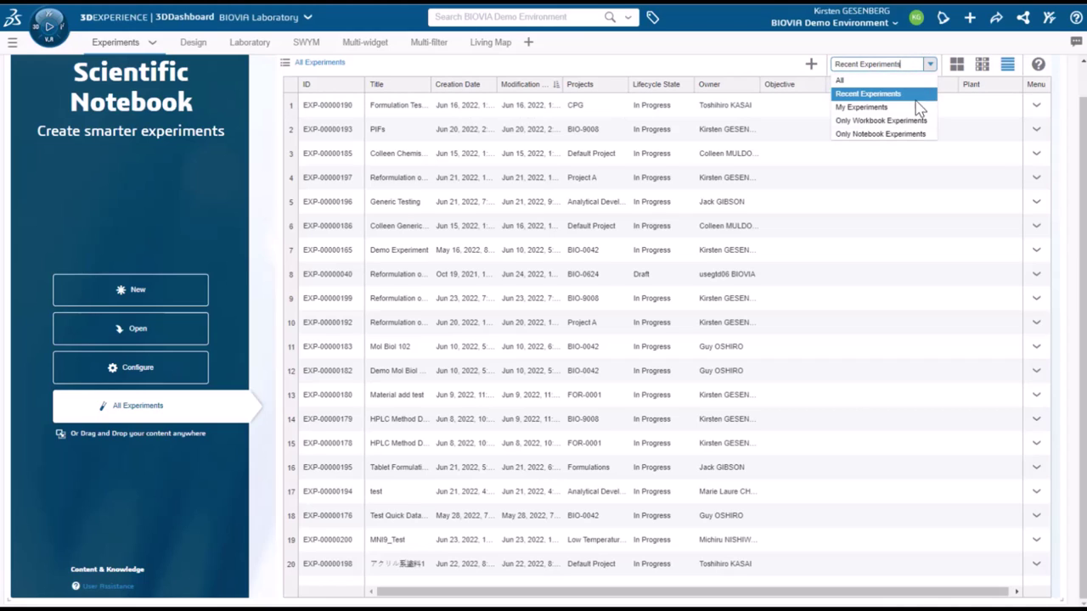
left_click(914, 110)
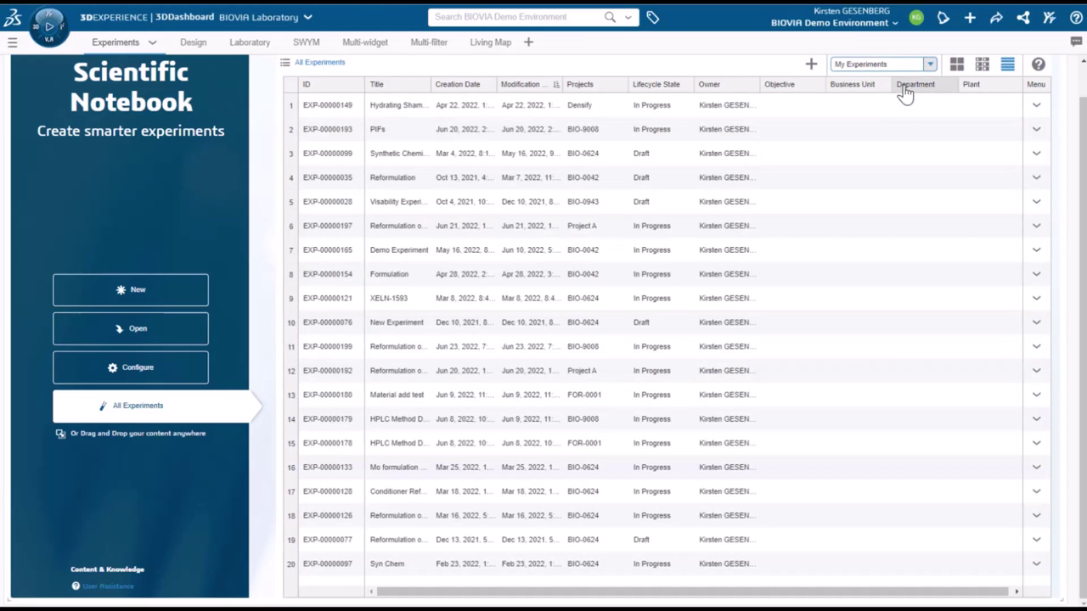
left_click(929, 65)
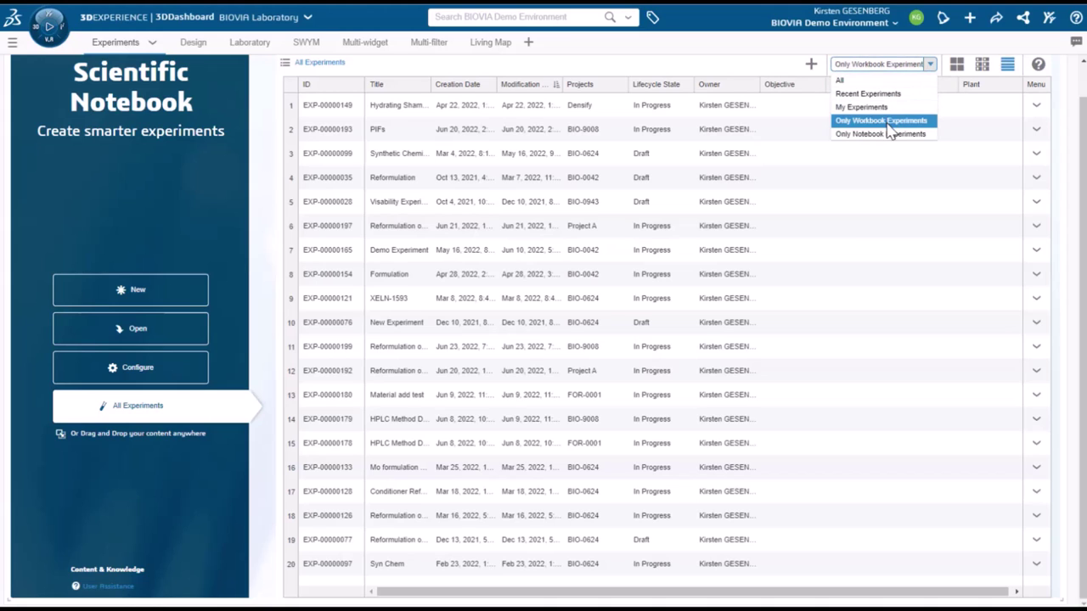
left_click(888, 125)
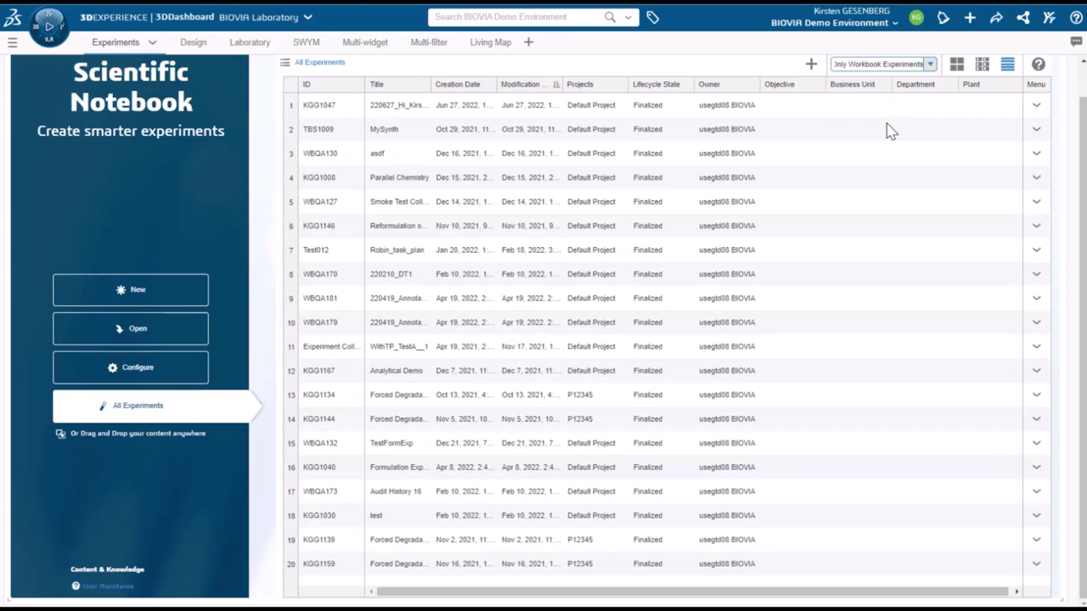
left_click(651, 19)
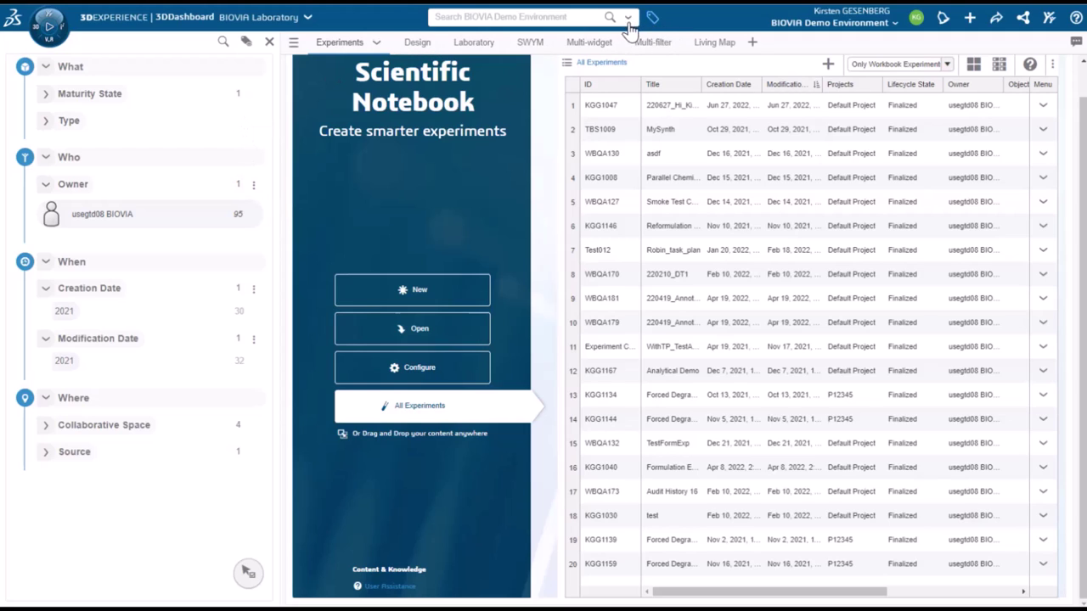
Search the current tab for 'adenine', then open the row menu of experiment KGG1048
left_click(626, 20)
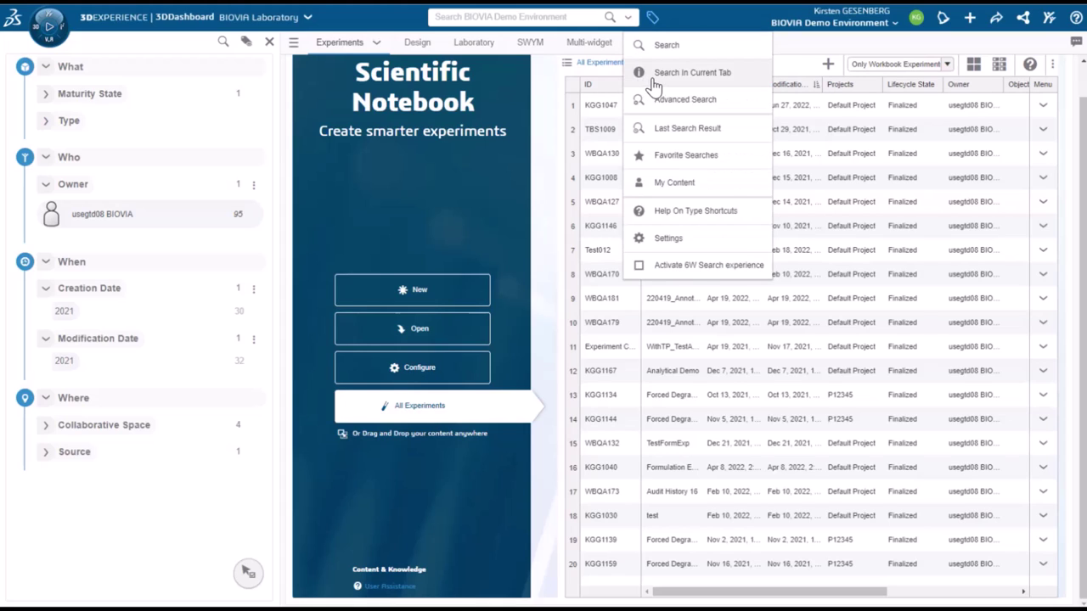
left_click(654, 77)
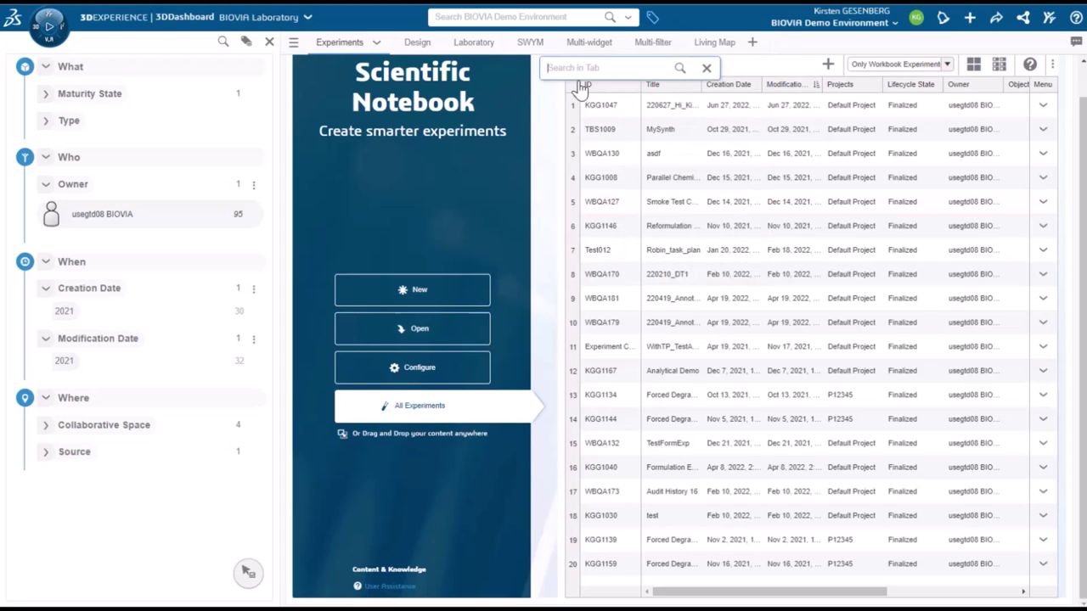
type("adenine")
key("Return")
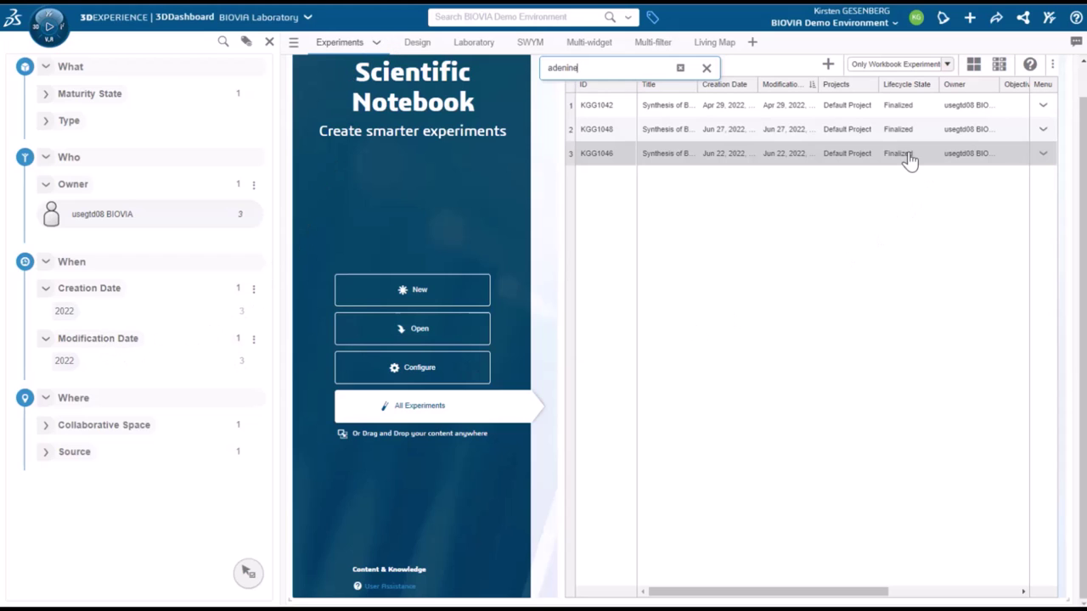
left_click(1042, 131)
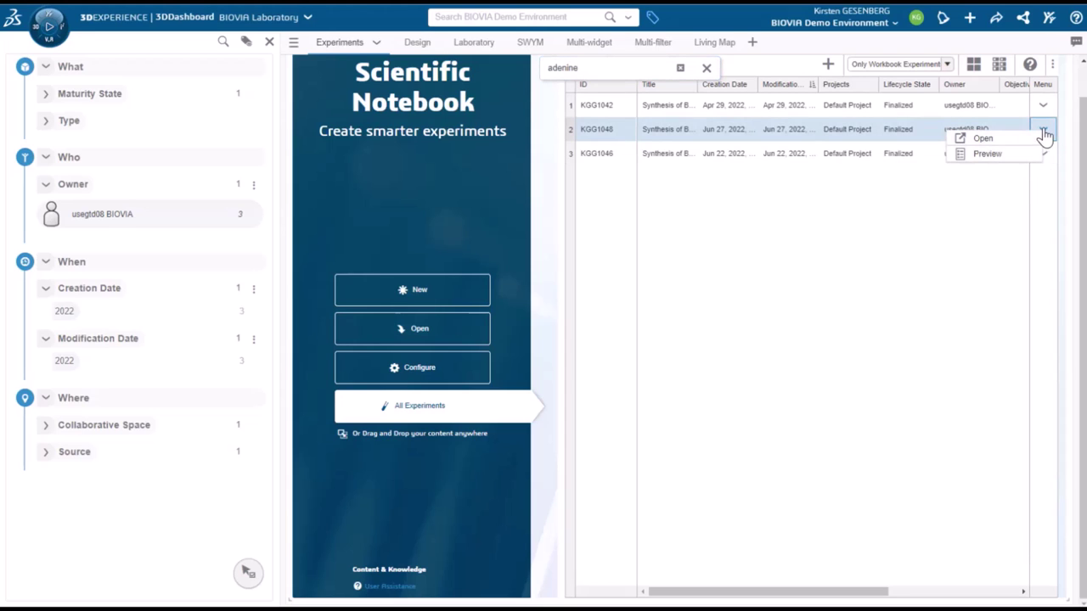
Preview KGG1048, hide the tag pane, and scroll through its PDF report before closing it
left_click(1015, 161)
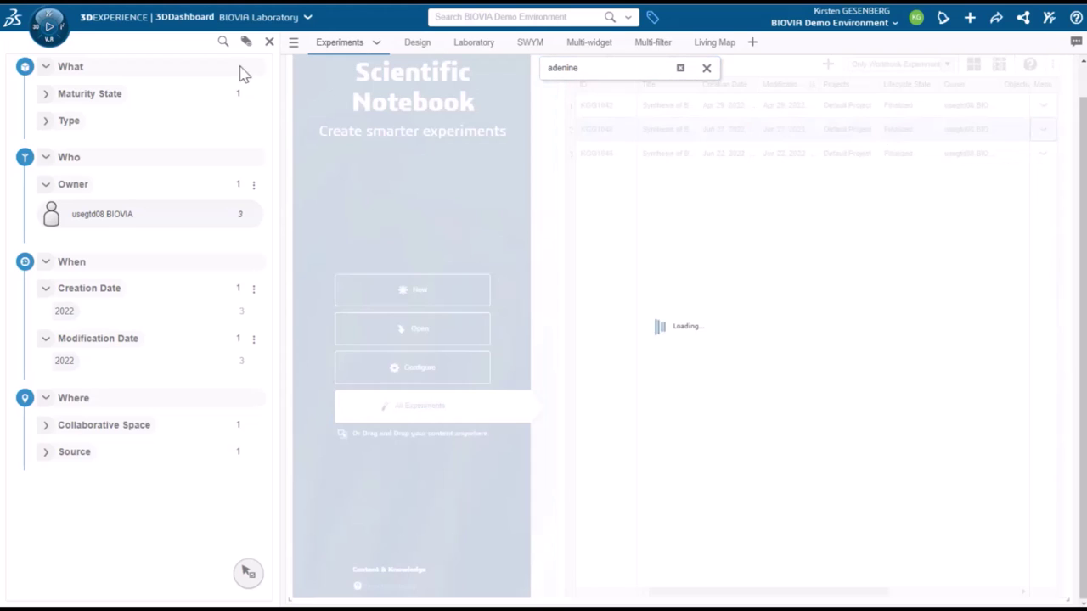
left_click(269, 43)
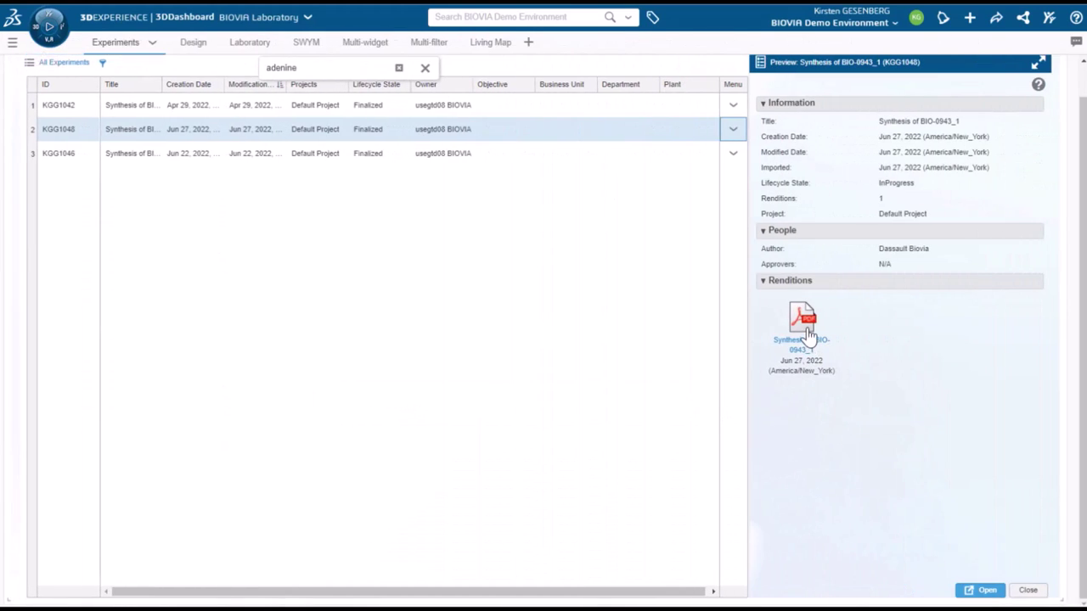
left_click(803, 321)
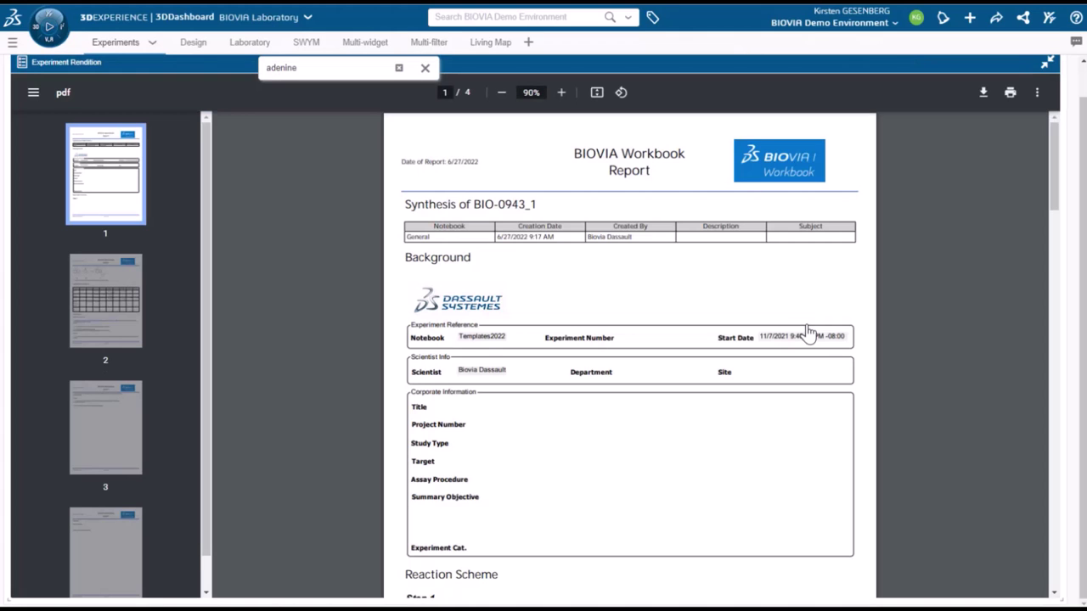
scroll(798, 309, "down", 10)
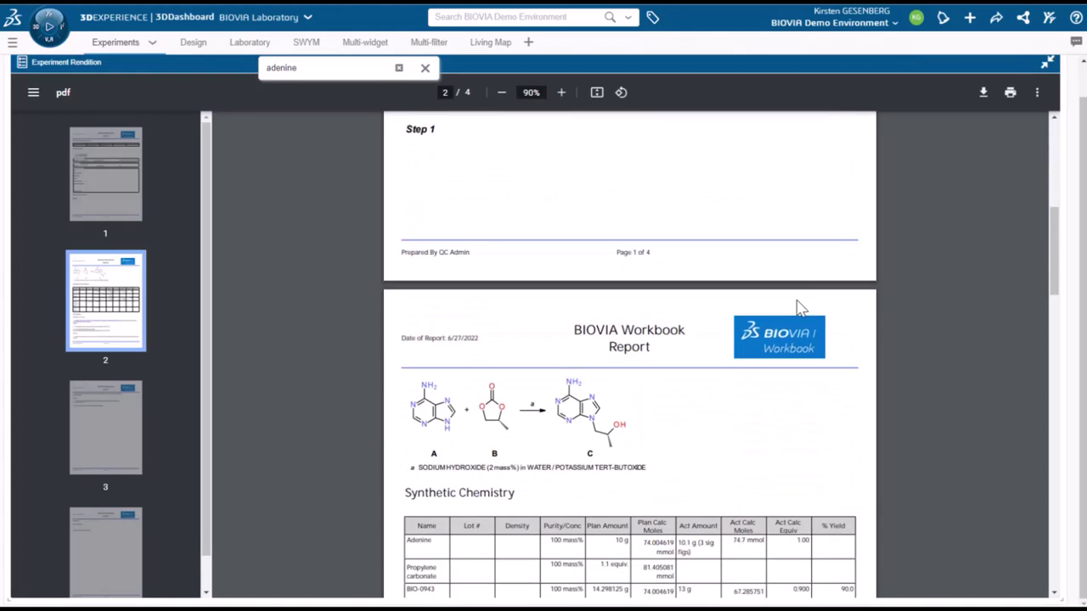
scroll(798, 310, "down", 10)
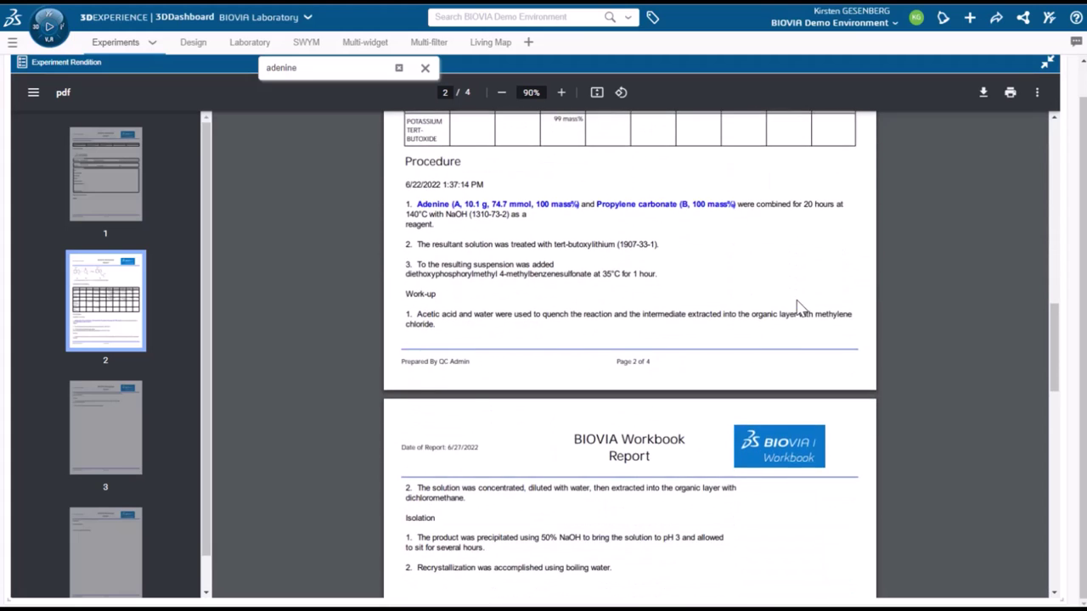
scroll(798, 309, "down", 10)
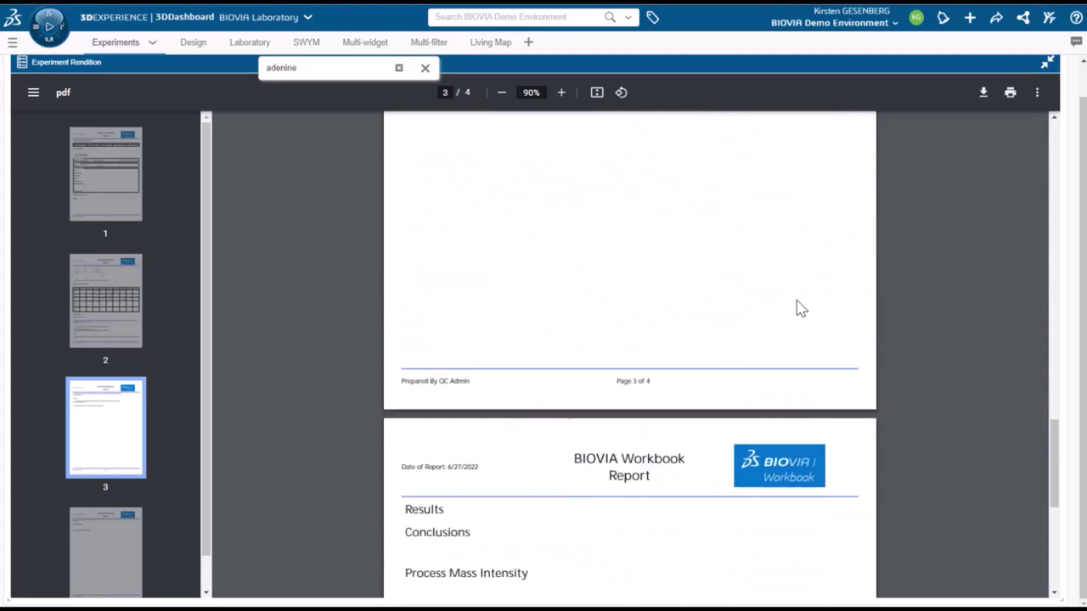
left_click(1046, 67)
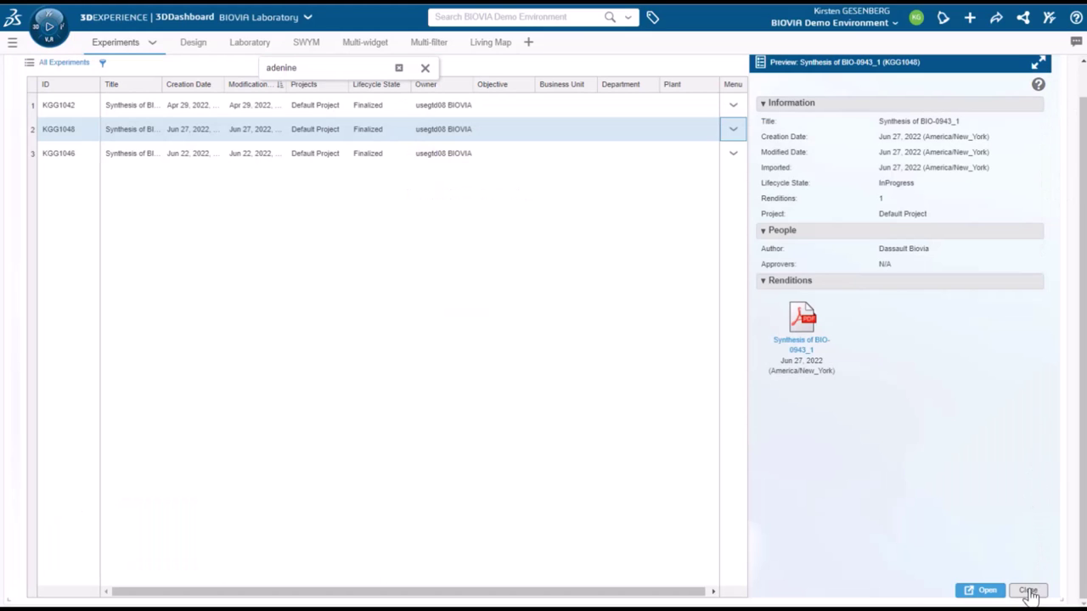
Open Synthesis of BIO-0943_1 read-only in the Workbook client, signing in with the account password
left_click(985, 591)
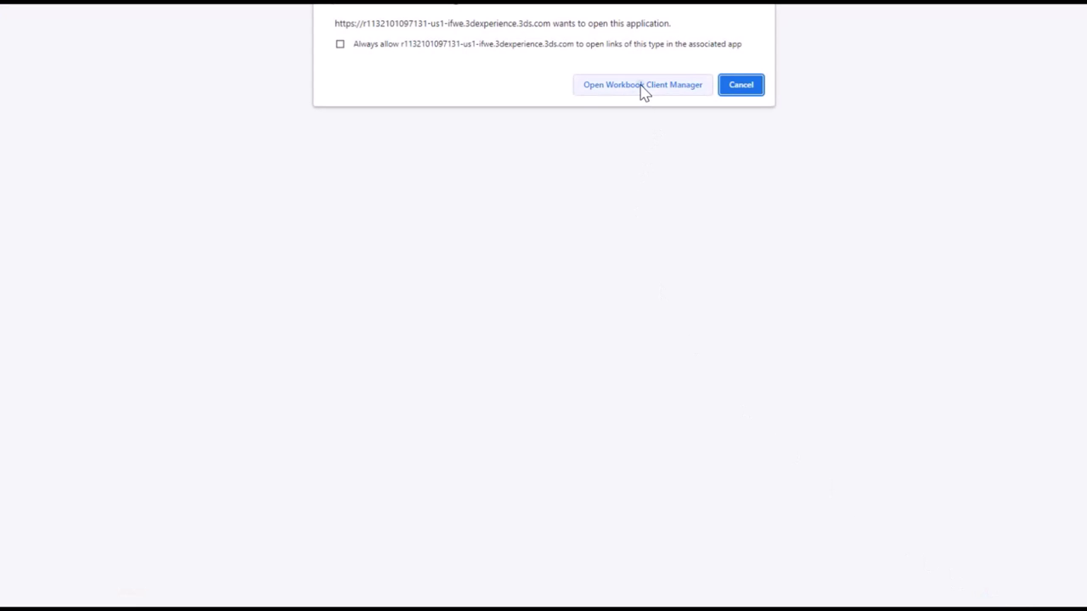
left_click(642, 86)
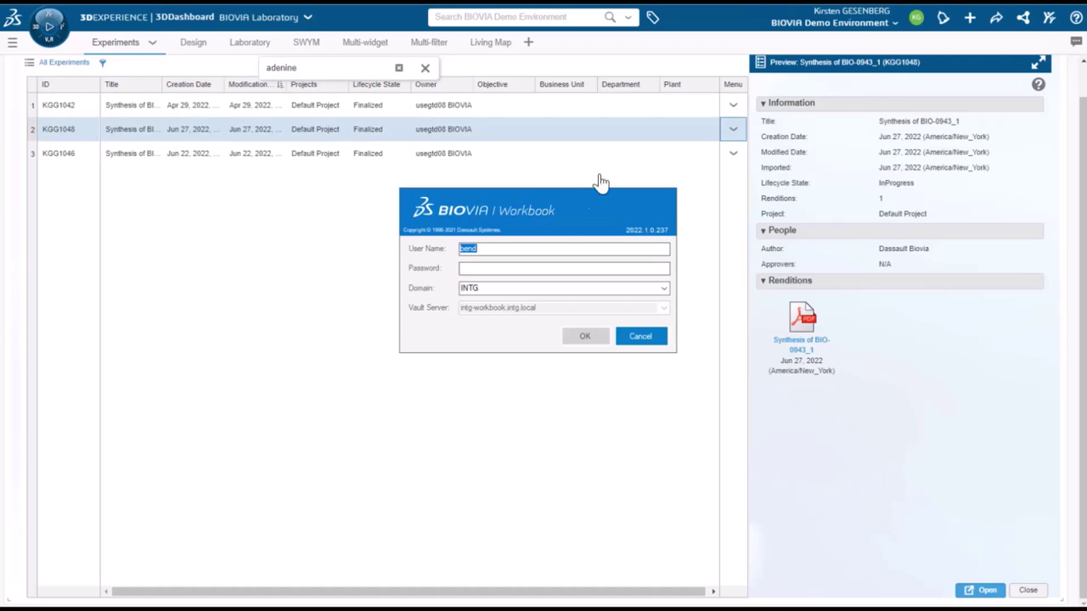
left_click(516, 269)
key("Return")
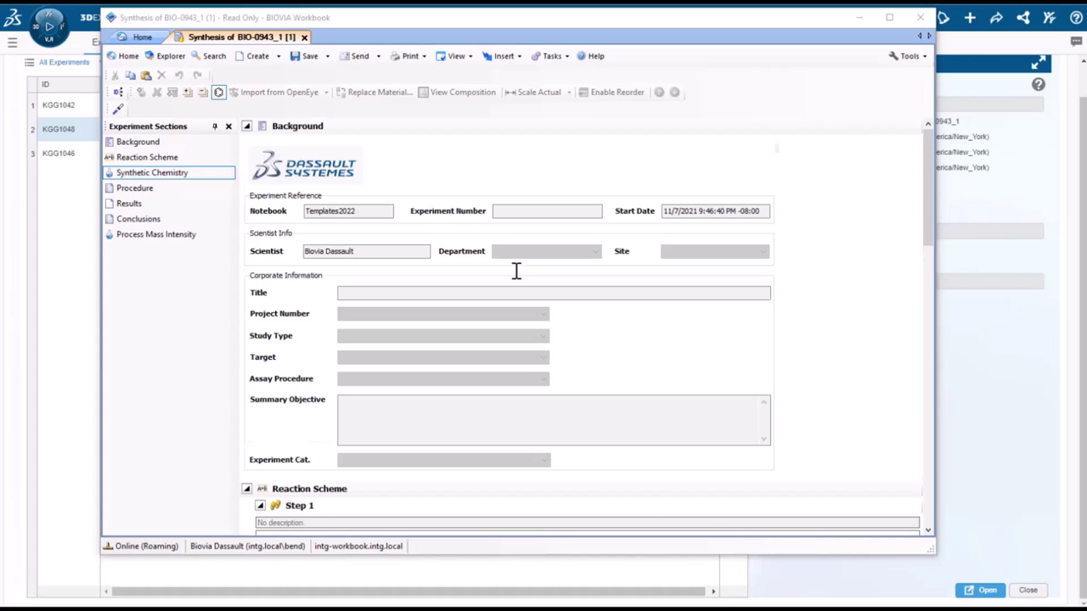
Review the reaction scheme, stoichiometry and procedure down to the Process Mass Intensity section
scroll(516, 271, "down", 6)
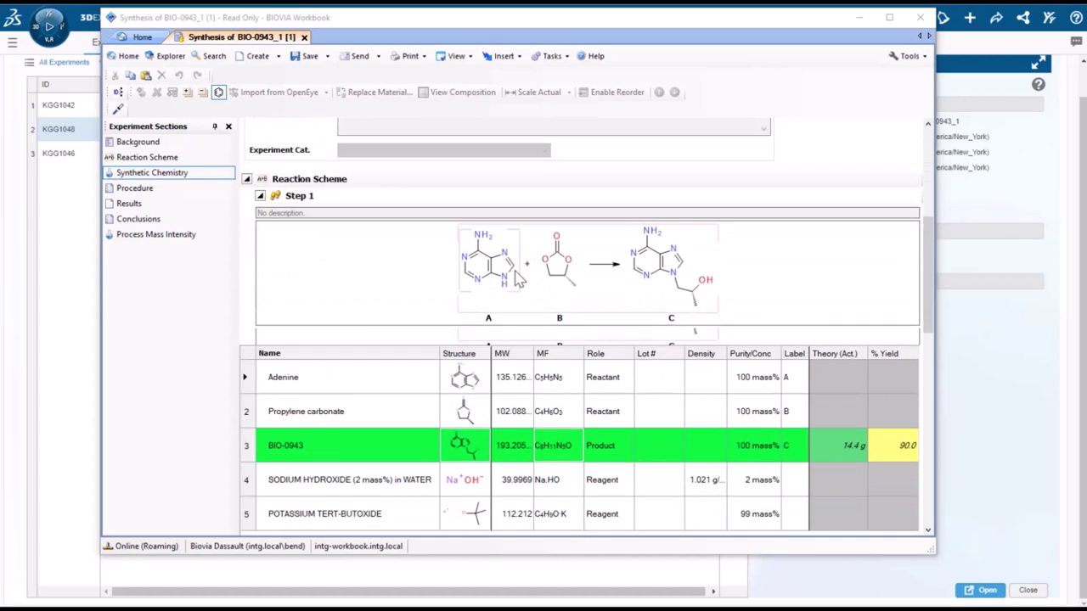
scroll(518, 279, "down", 5)
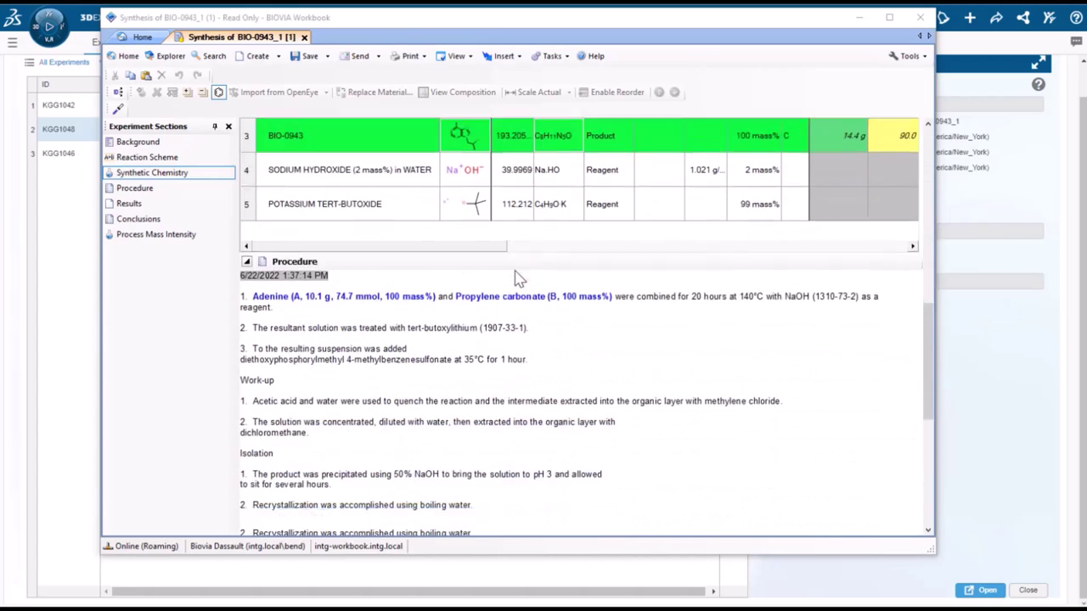
scroll(519, 279, "down", 5)
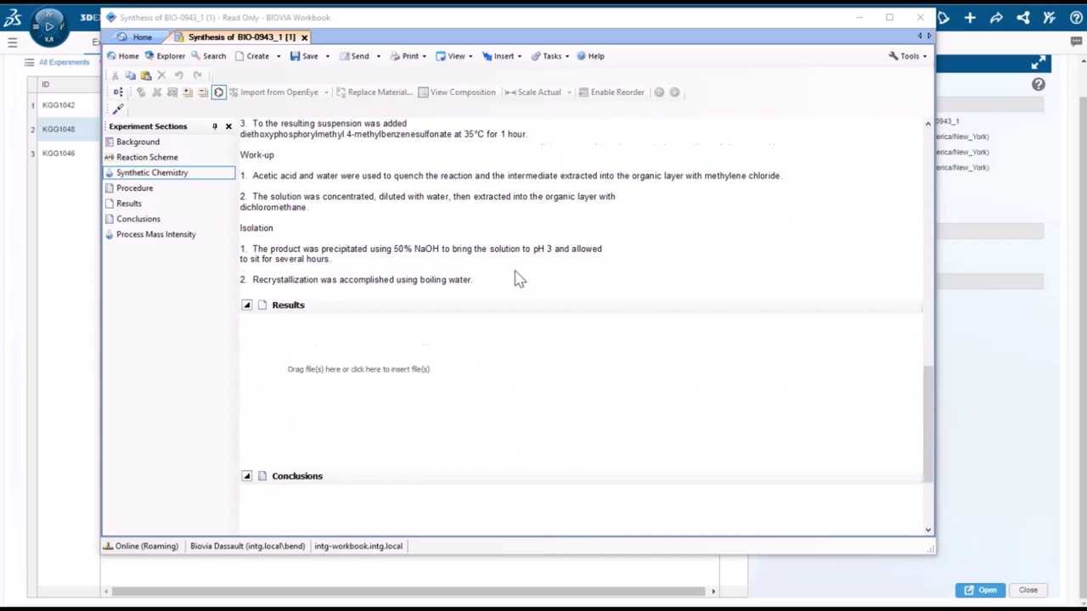
scroll(517, 278, "down", 3)
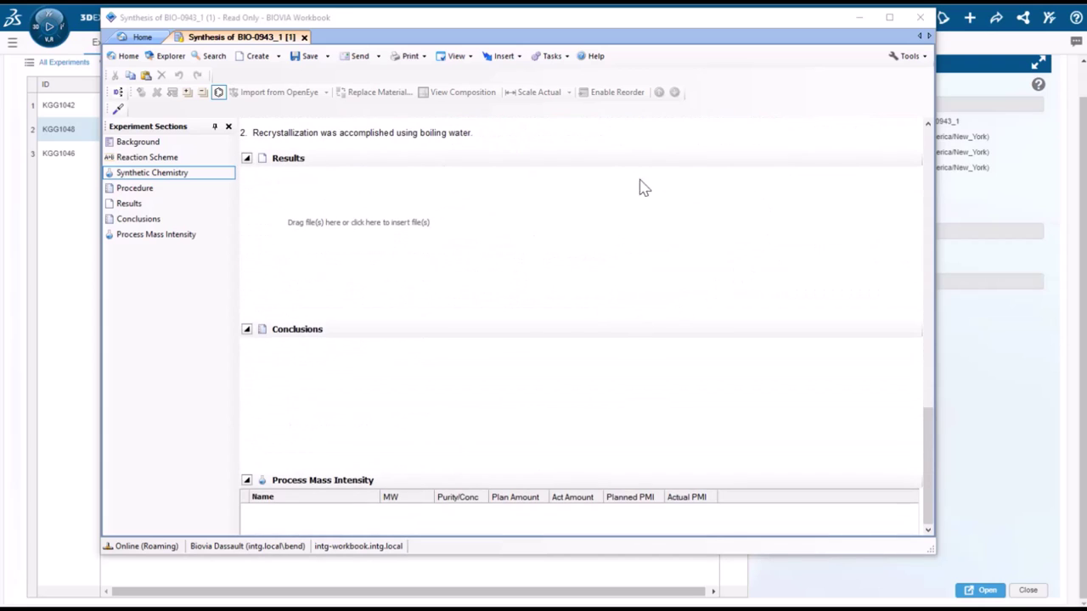